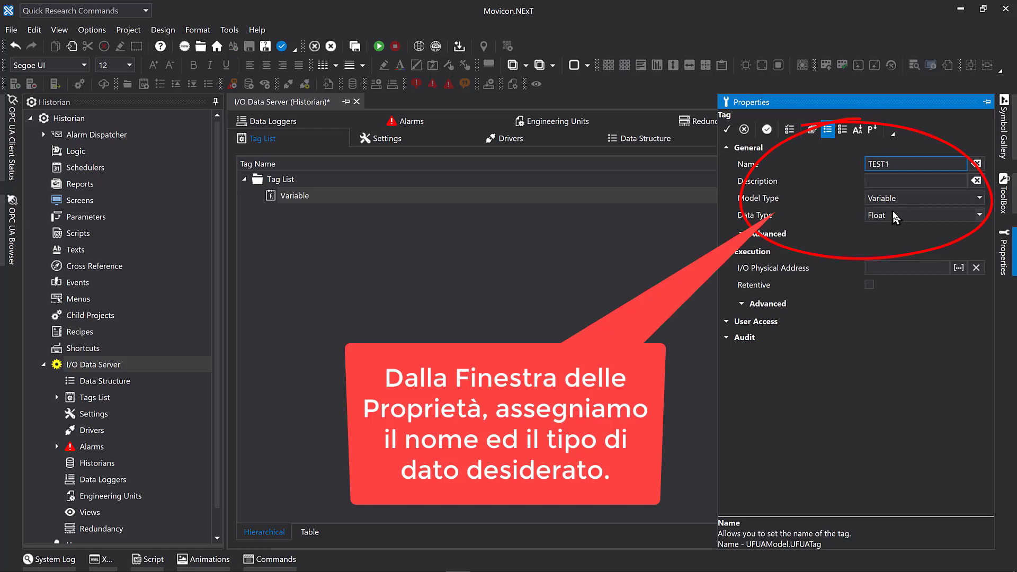
# - Apply the first tag's name TEST1, and add a second tag named TEST2 to the Tag List
pyautogui.click(646, 267)
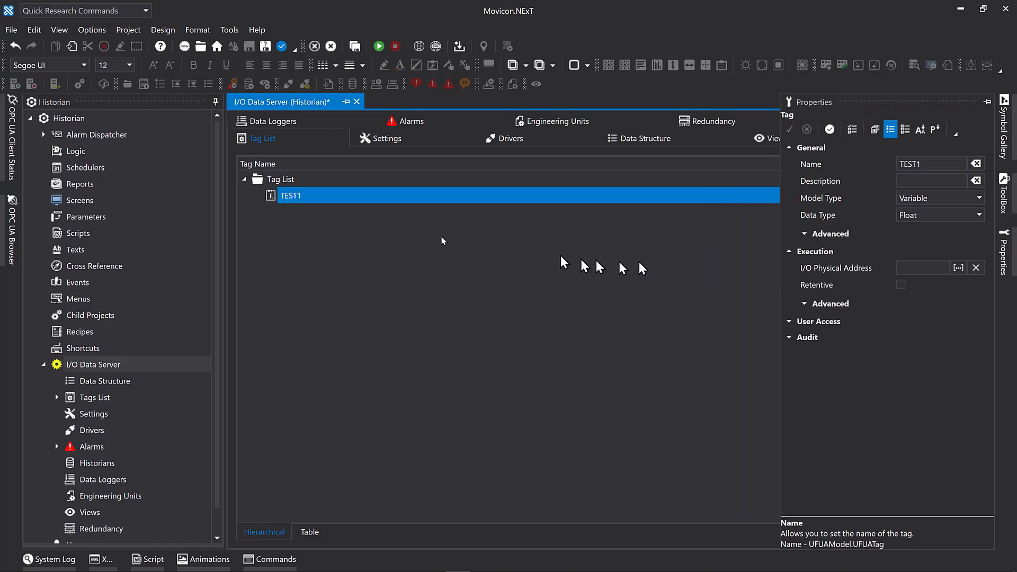
pyautogui.rightClick(380, 213)
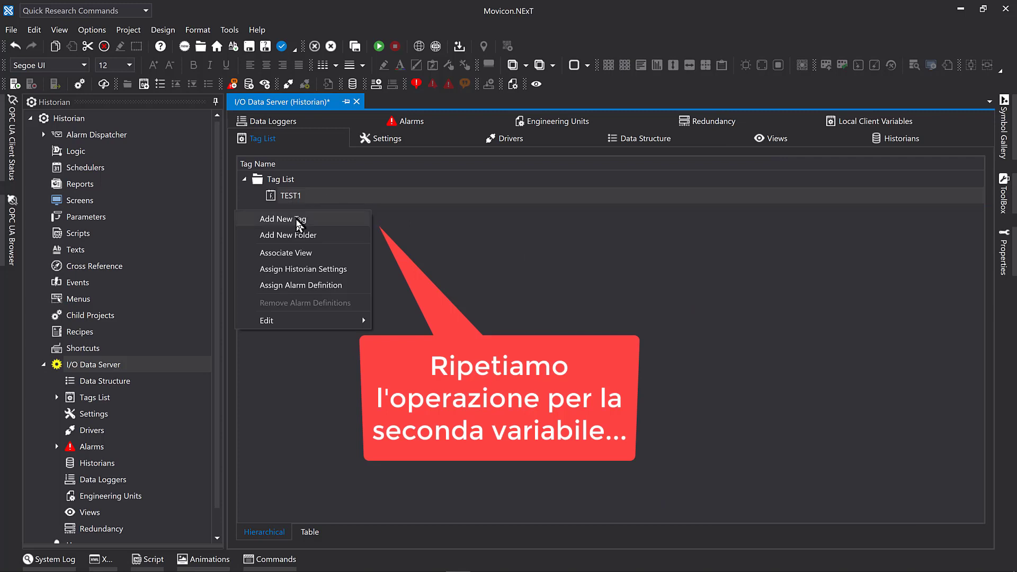
pyautogui.click(297, 219)
pyautogui.click(1003, 254)
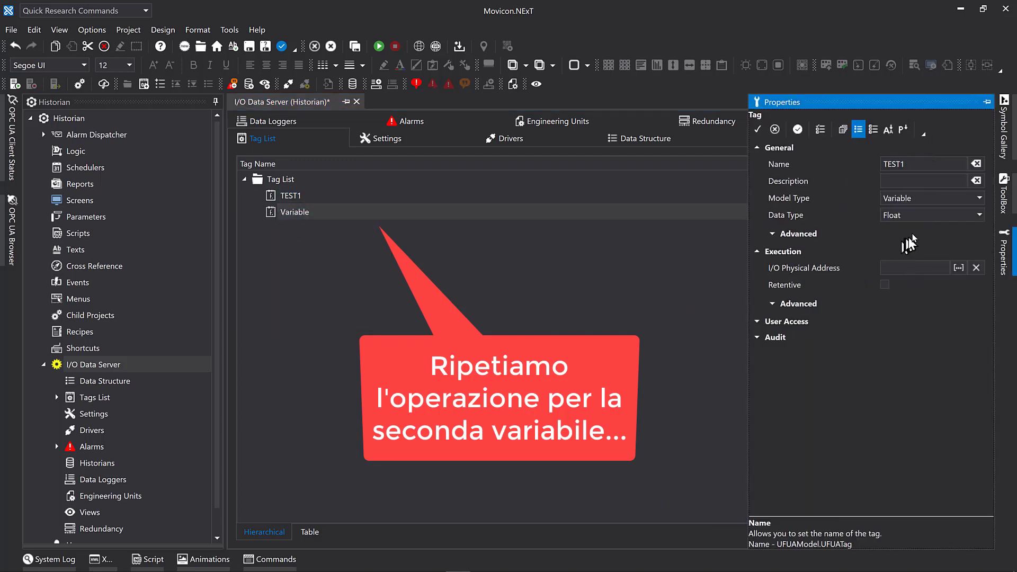
pyautogui.moveTo(917, 161); pyautogui.dragTo(854, 159)
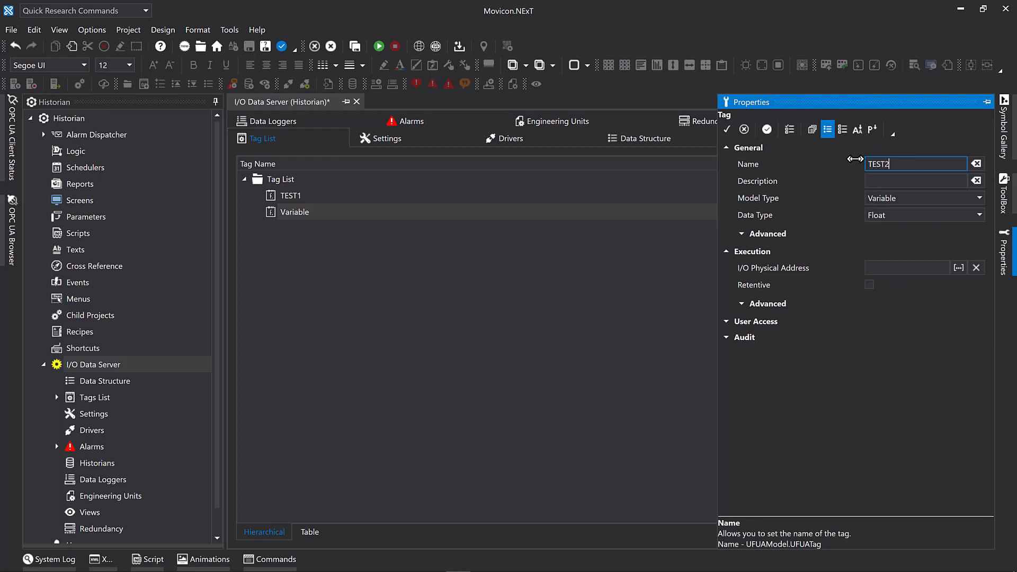
pyautogui.click(625, 309)
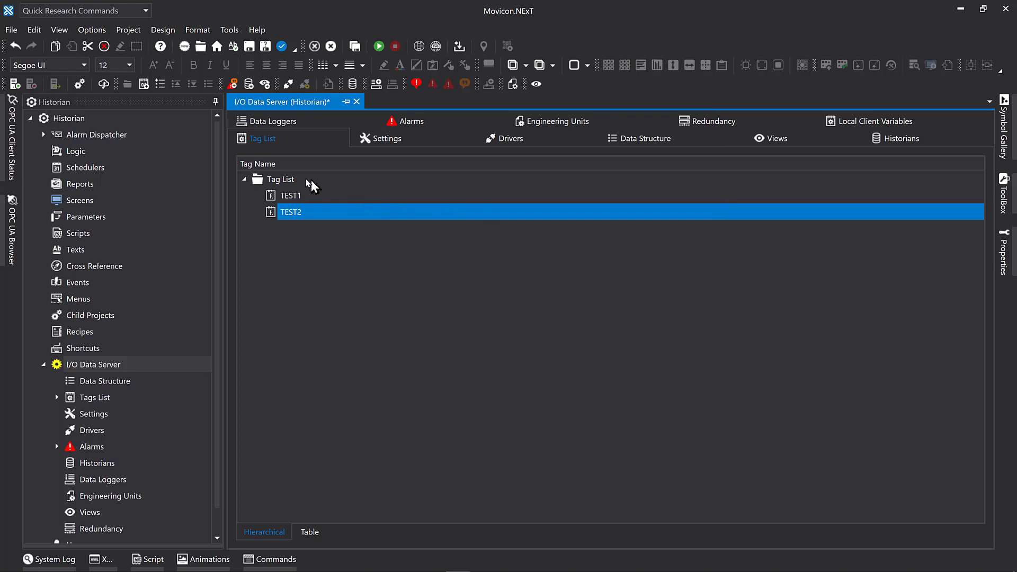
# - Open the I/O Data Server's Historians resource and add a historian settings object named TEST
pyautogui.click(93, 468)
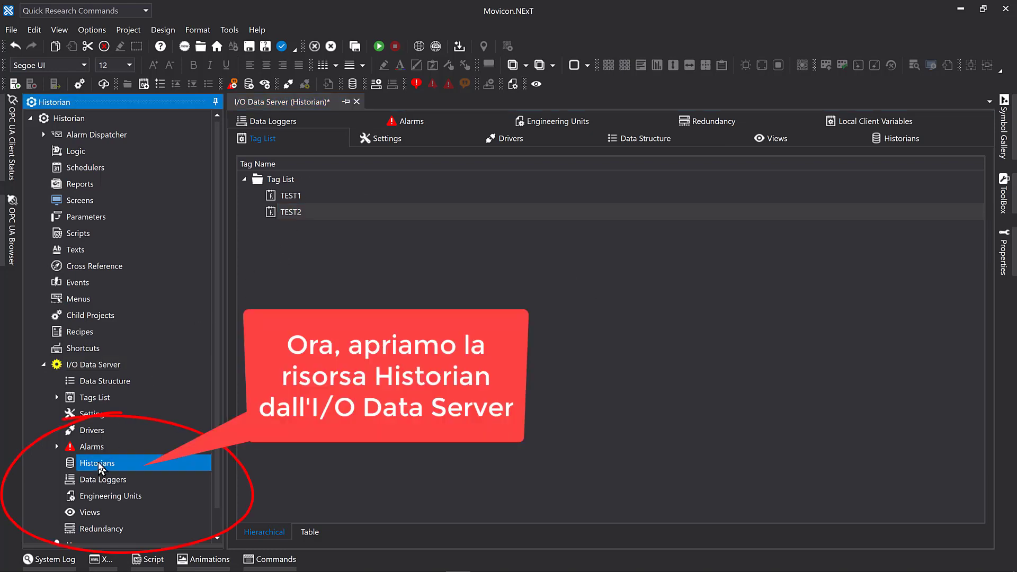
pyautogui.doubleClick(93, 468)
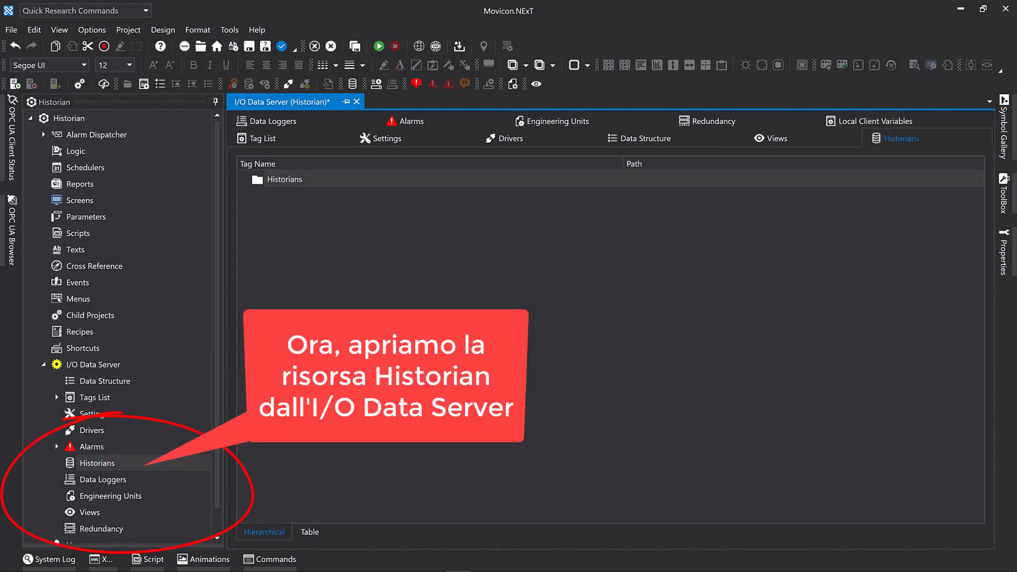
pyautogui.click(335, 181)
pyautogui.rightClick(333, 182)
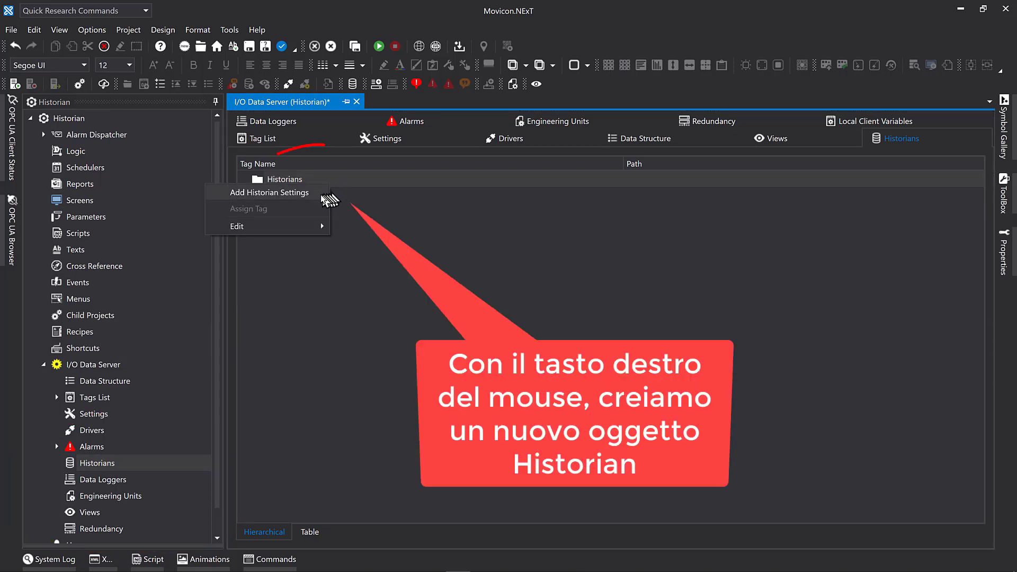
pyautogui.click(312, 194)
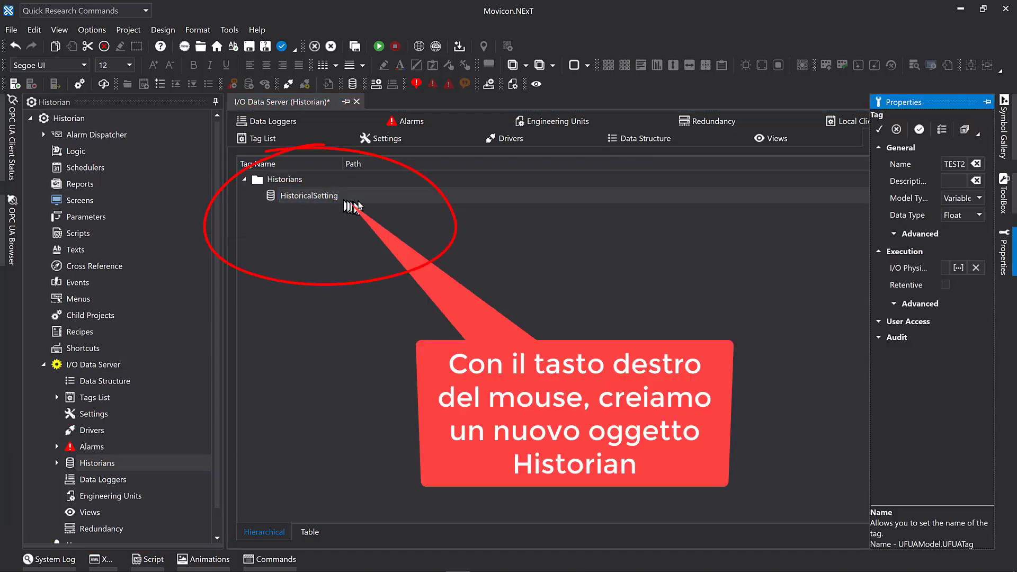
pyautogui.click(895, 165)
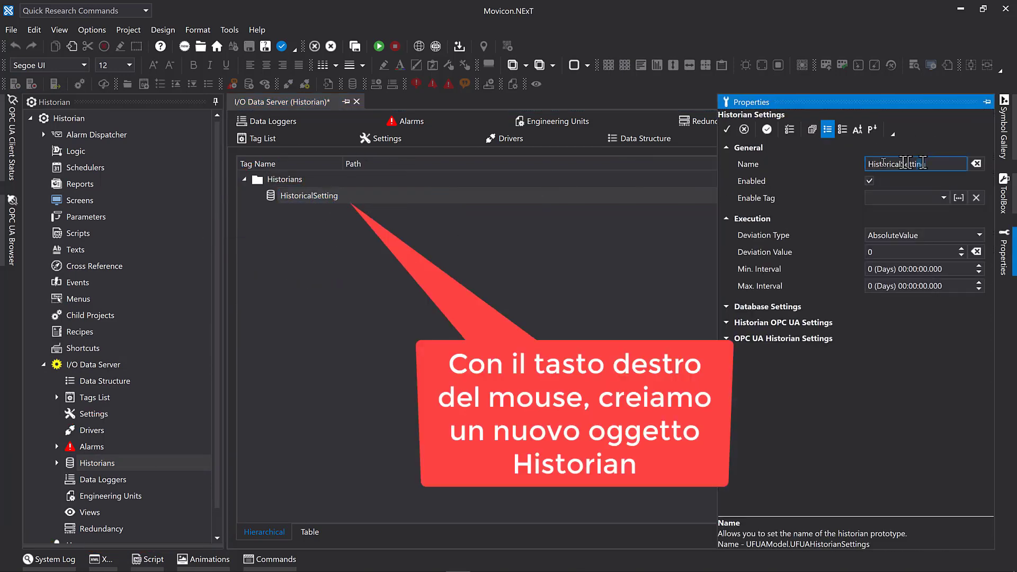
pyautogui.write('TEST')
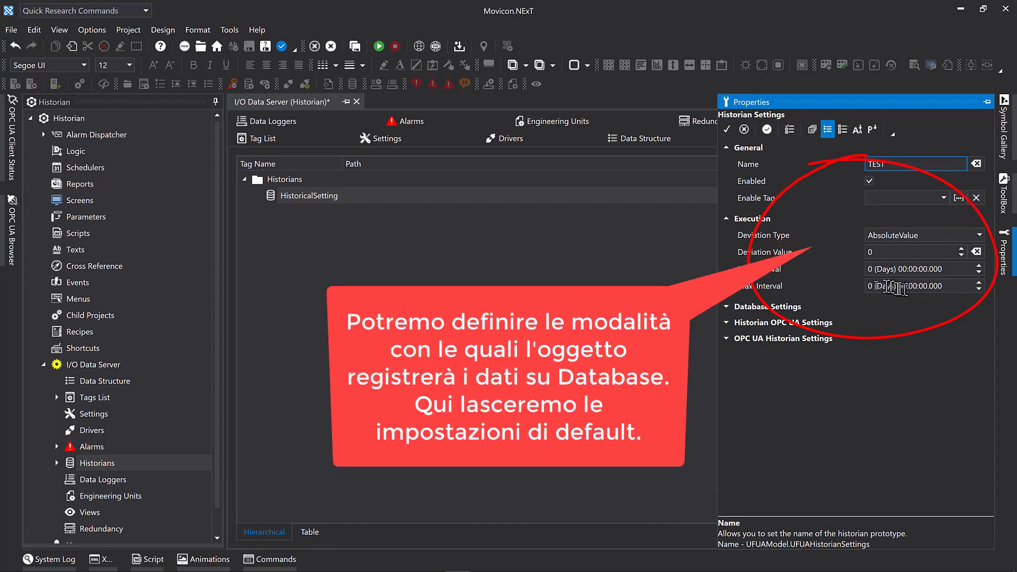
pyautogui.click(359, 199)
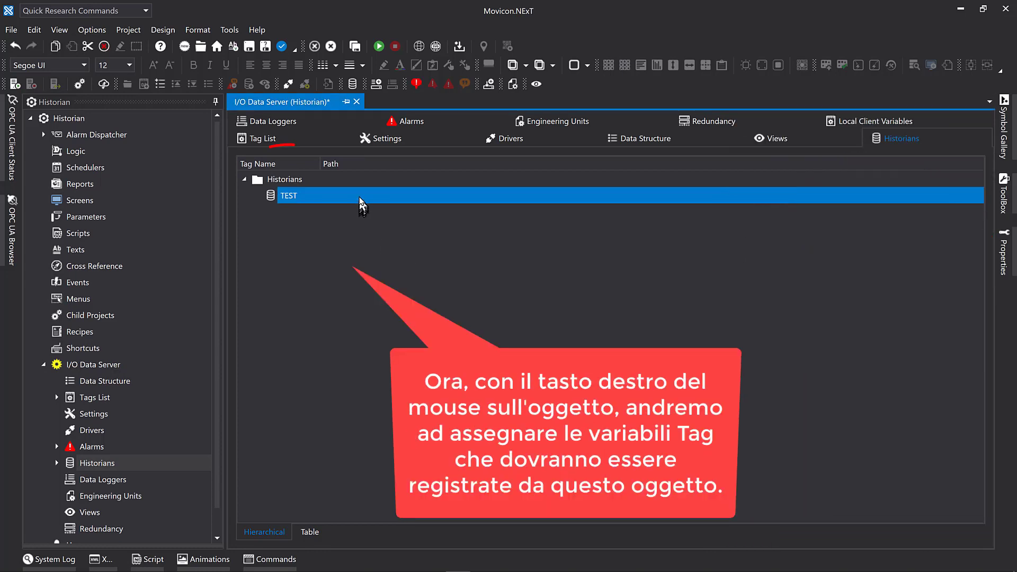
# - Assign the tags TEST1 and TEST2 to the TEST historian
pyautogui.rightClick(360, 198)
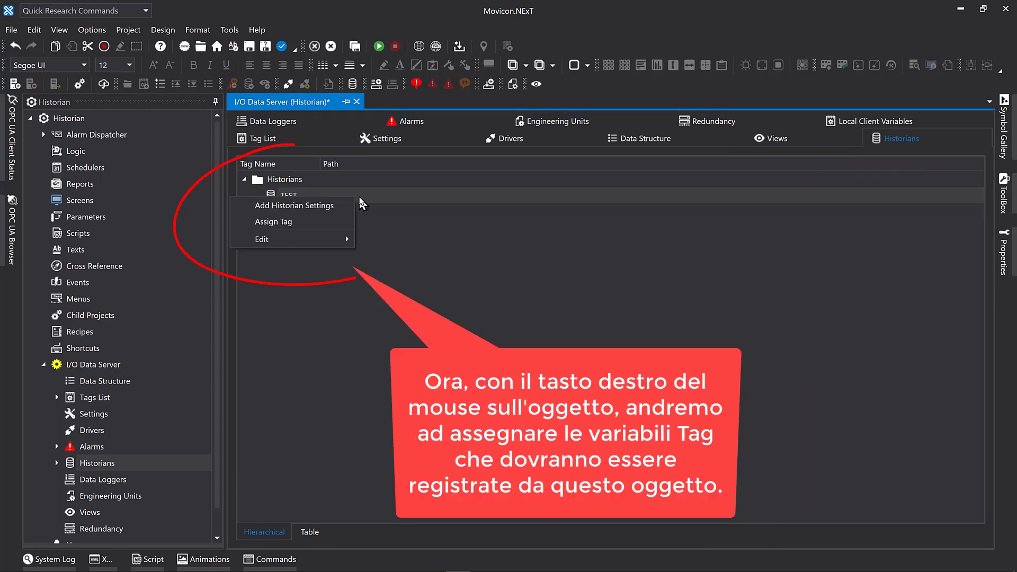
pyautogui.click(328, 223)
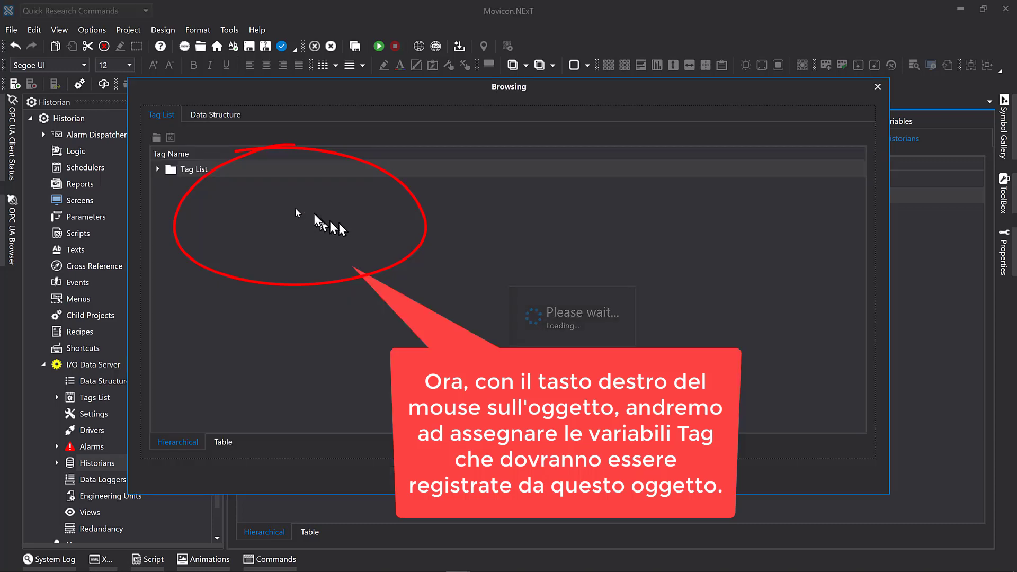
pyautogui.click(206, 186)
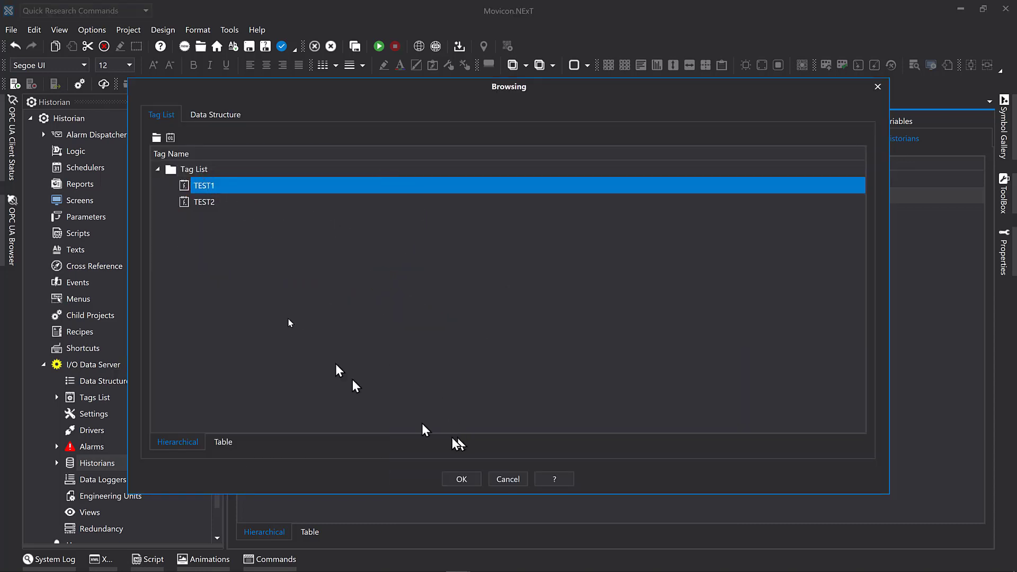
pyautogui.keyDown('ctrl'); pyautogui.click(249, 203); pyautogui.keyUp('ctrl')
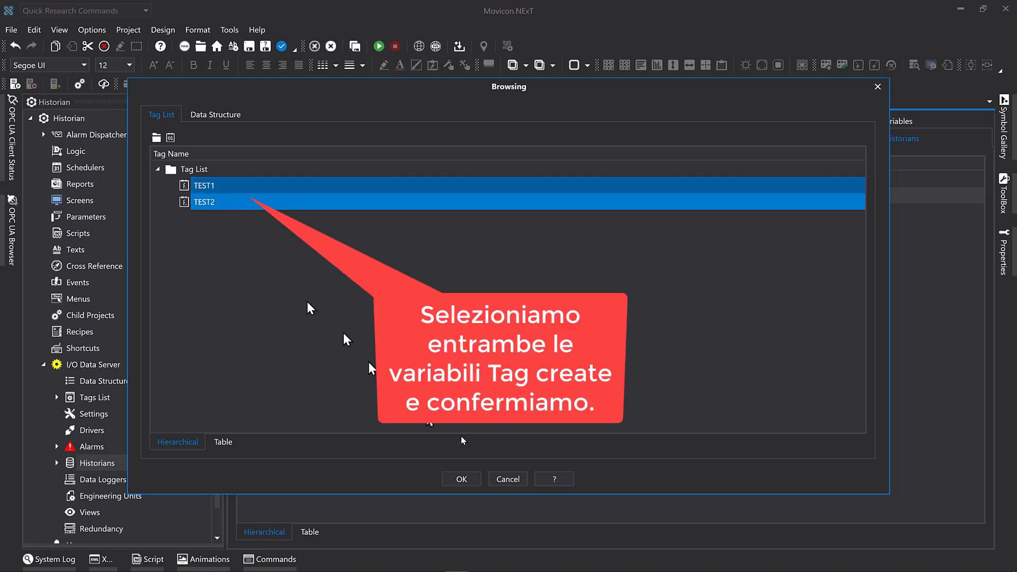
pyautogui.click(461, 478)
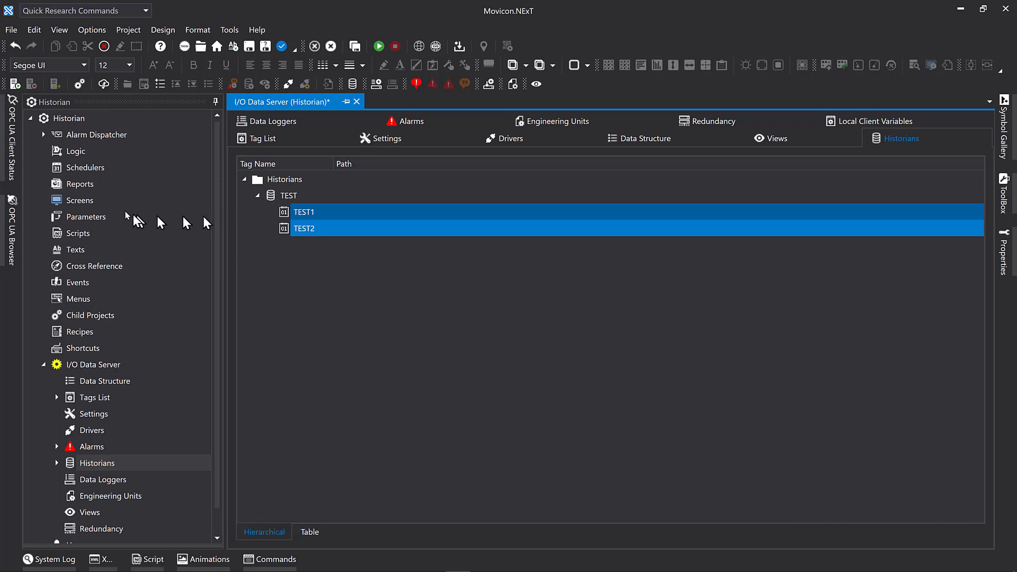
# - Create a new screen named Historian and enable its Fit In Window option
pyautogui.click(75, 201)
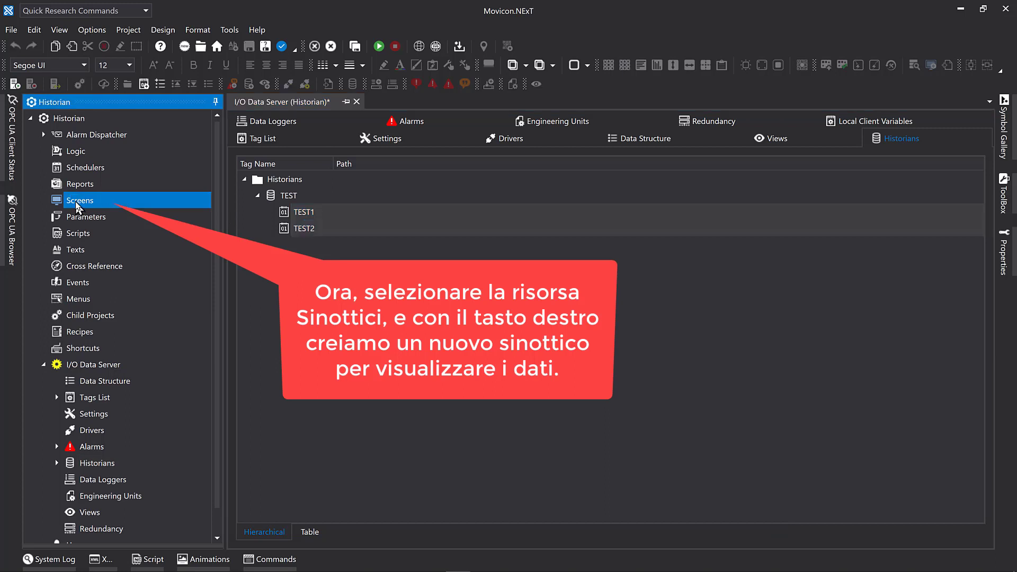
pyautogui.rightClick(77, 206)
pyautogui.click(106, 228)
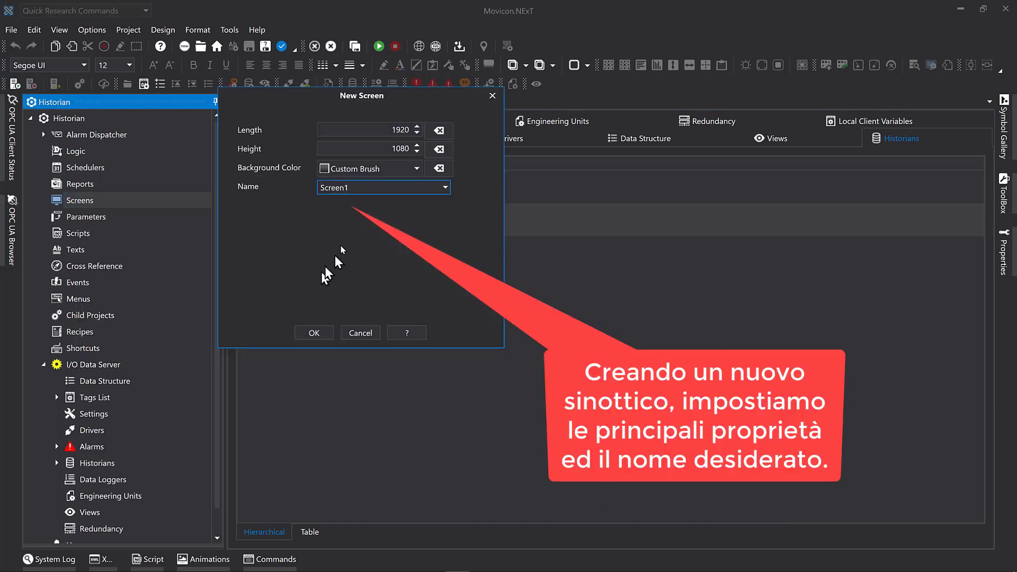
pyautogui.doubleClick(356, 188)
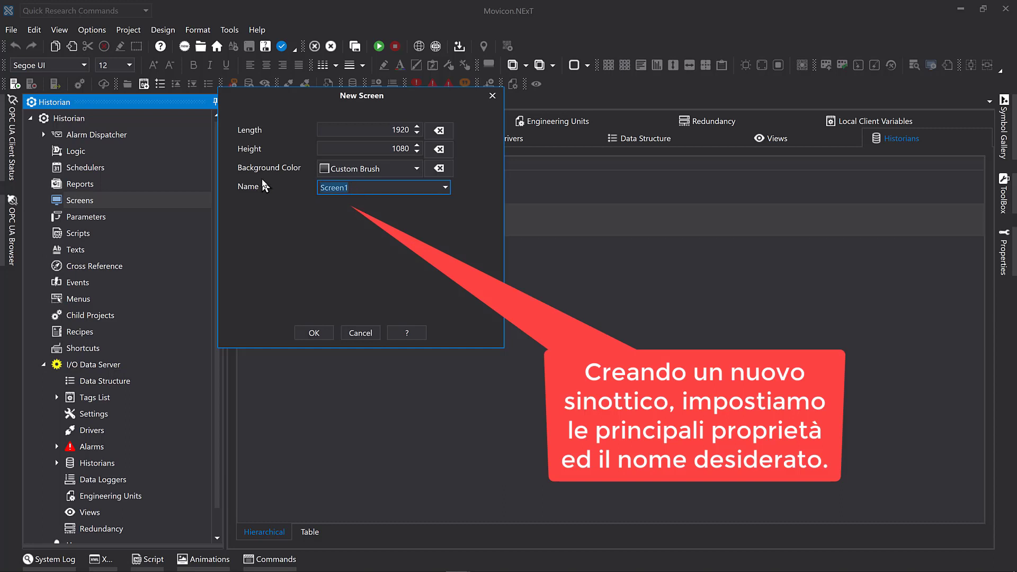
pyautogui.write('Historian')
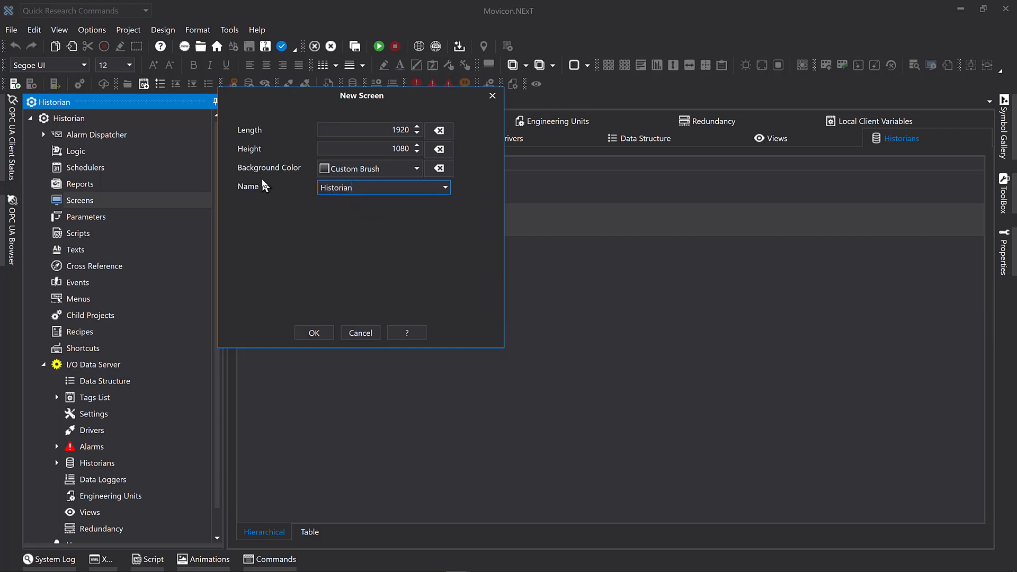
pyautogui.click(314, 332)
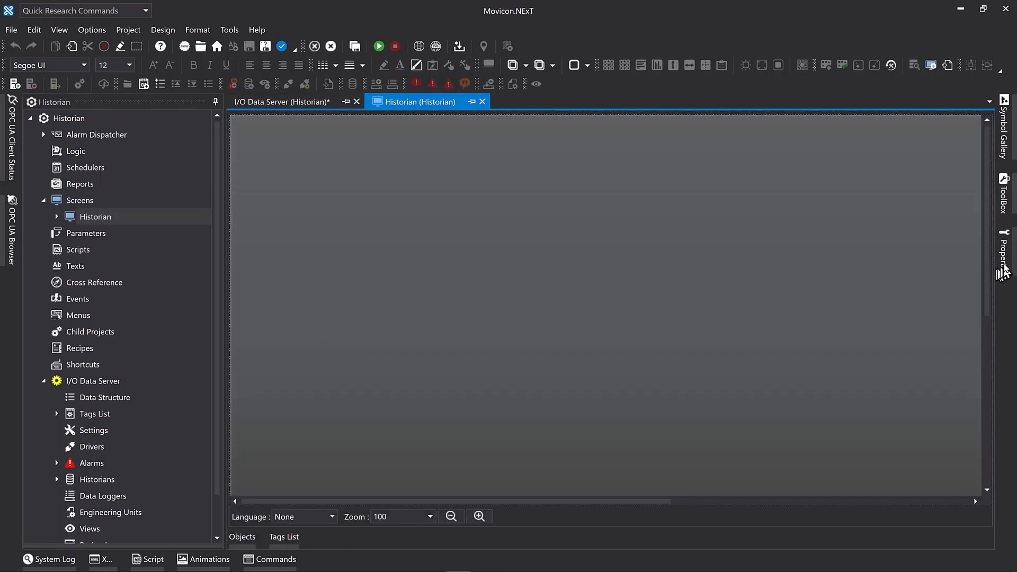
pyautogui.moveTo(1003, 271)
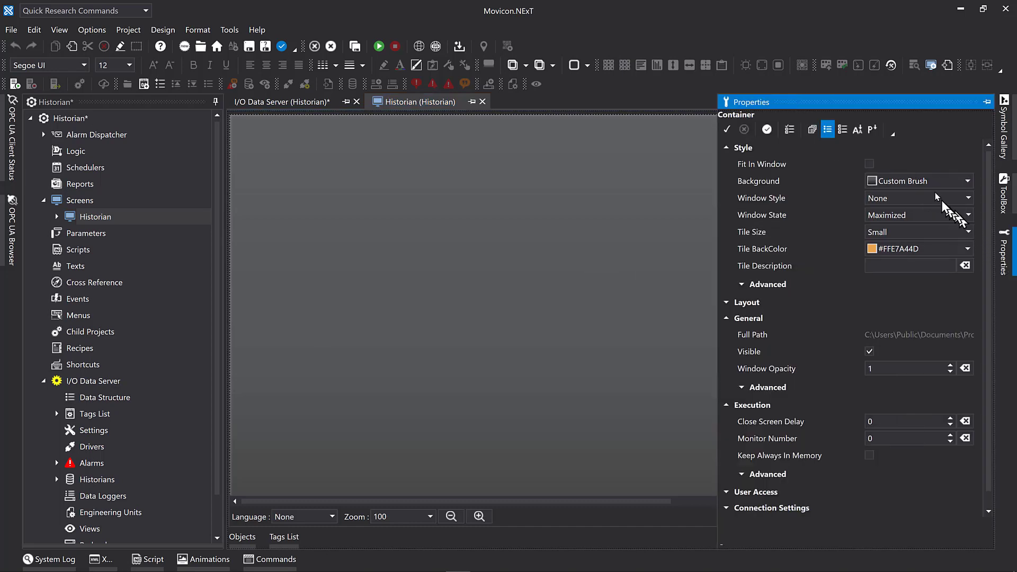
pyautogui.click(869, 163)
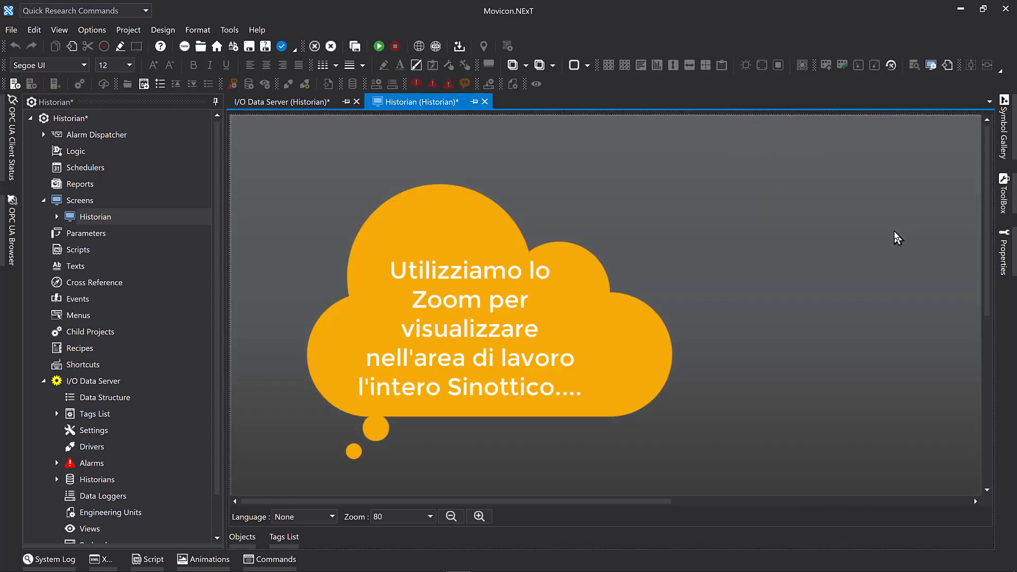
# - Insert a Vertical Slider about 82 wide and 935 high near the left edge of the Historian screen
pyautogui.scroll(-4, 898, 237)
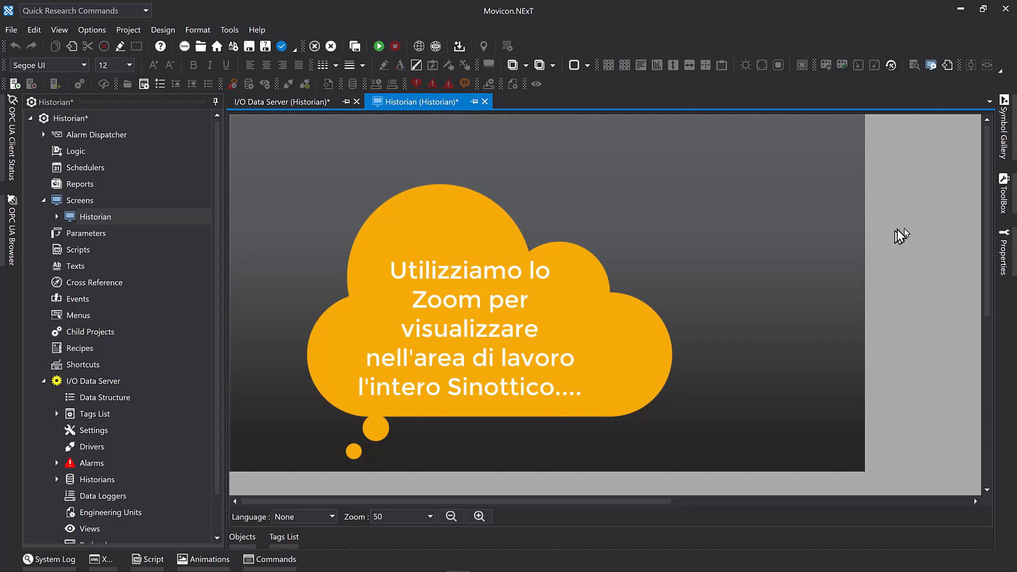
pyautogui.click(1008, 201)
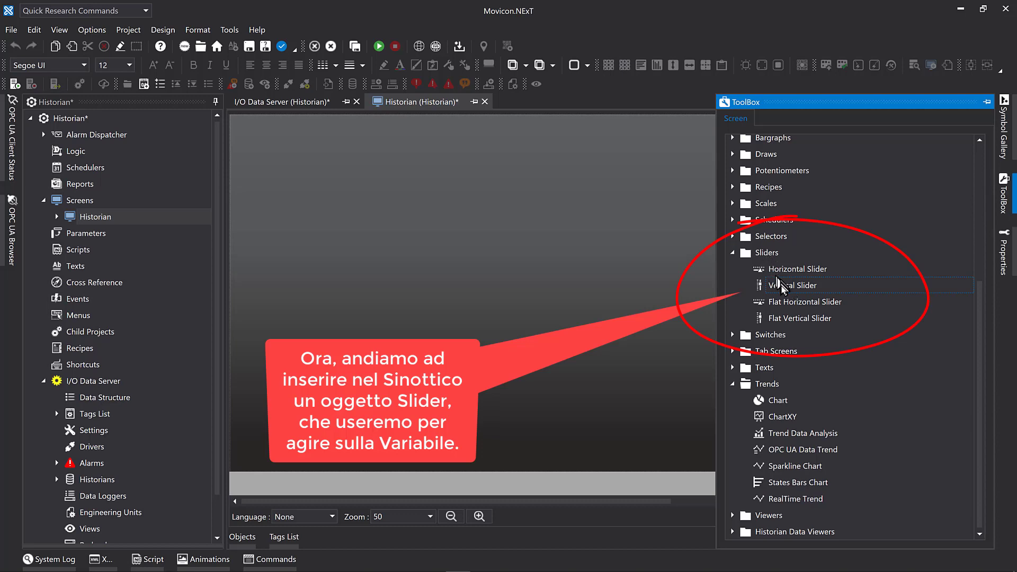
pyautogui.moveTo(249, 136)
pyautogui.mouseDown()
pyautogui.moveTo(314, 345)
pyautogui.moveTo(295, 445)
pyautogui.moveTo(282, 451)
pyautogui.moveTo(294, 446)
pyautogui.moveTo(275, 446)
pyautogui.mouseUp()
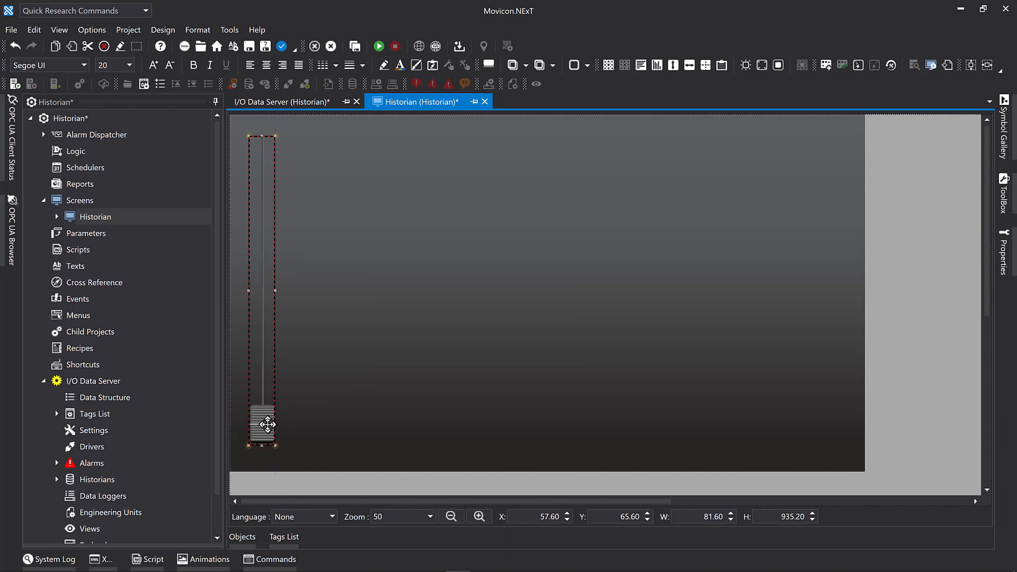
# - Duplicate the vertical slider and place the copy just right of the original, at about X 166
pyautogui.rightClick(267, 424)
pyautogui.moveTo(259, 296)
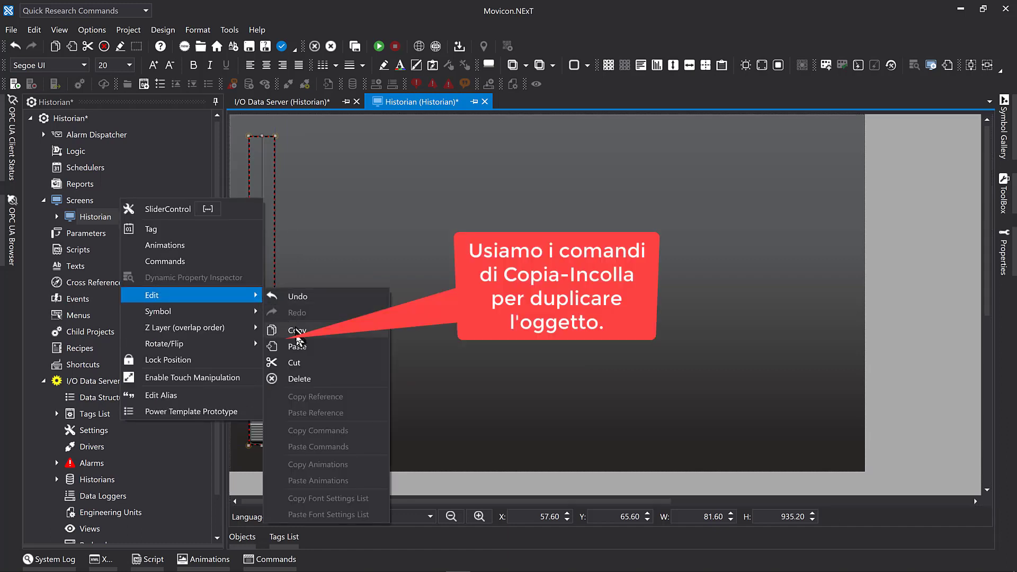
pyautogui.click(305, 330)
pyautogui.click(311, 335)
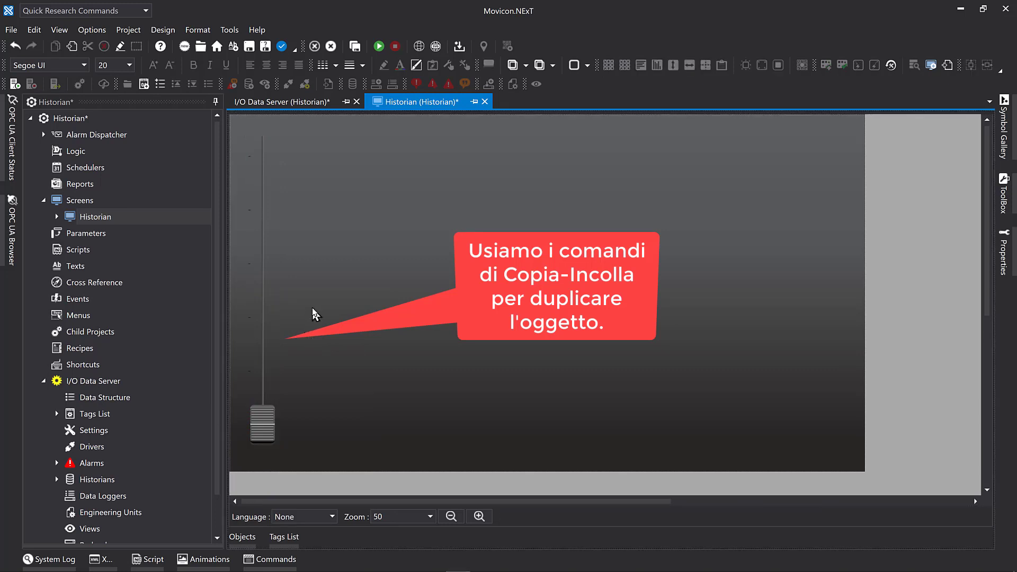
pyautogui.rightClick(315, 315)
pyautogui.moveTo(271, 371)
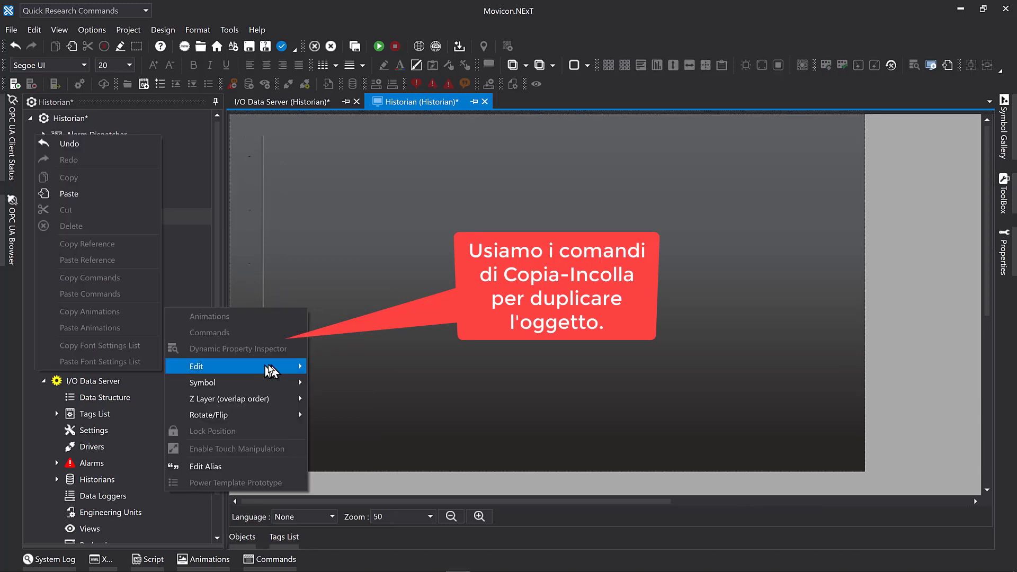
pyautogui.click(69, 193)
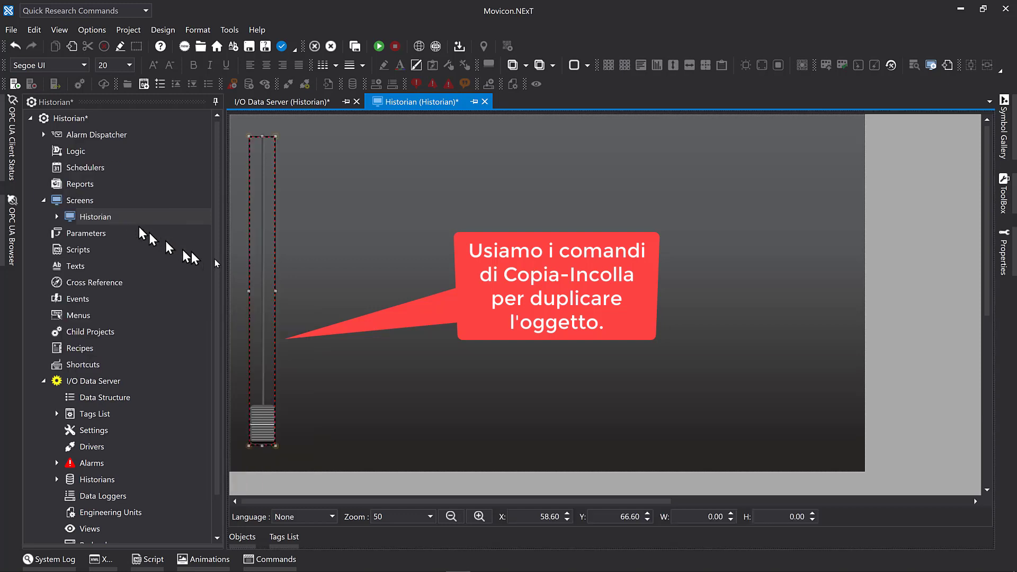
pyautogui.moveTo(267, 418); pyautogui.dragTo(297, 422)
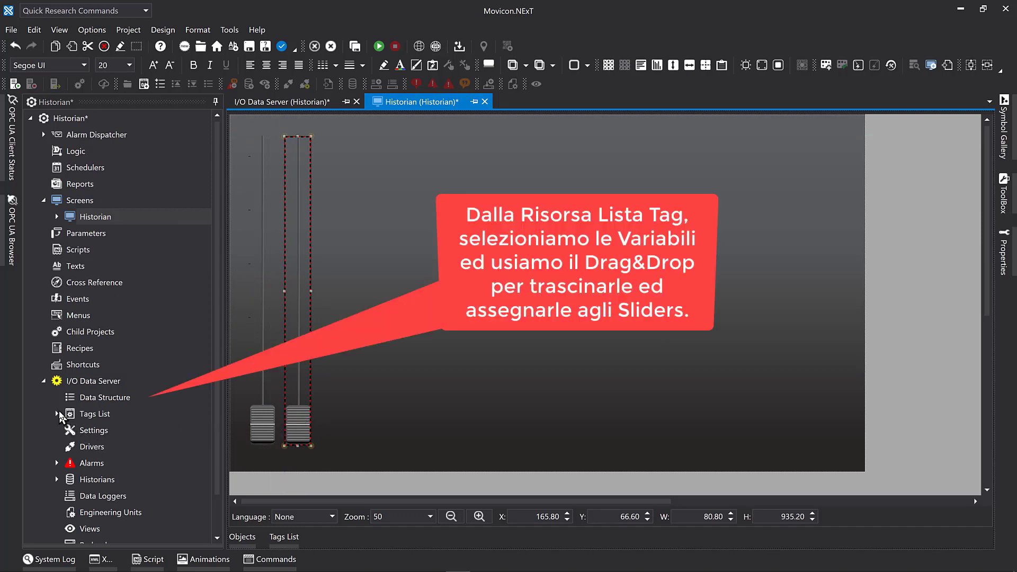
# - Assign tag TEST1 from the Tags List to the left slider and TEST2 to the right slider
pyautogui.click(58, 414)
pyautogui.click(85, 435)
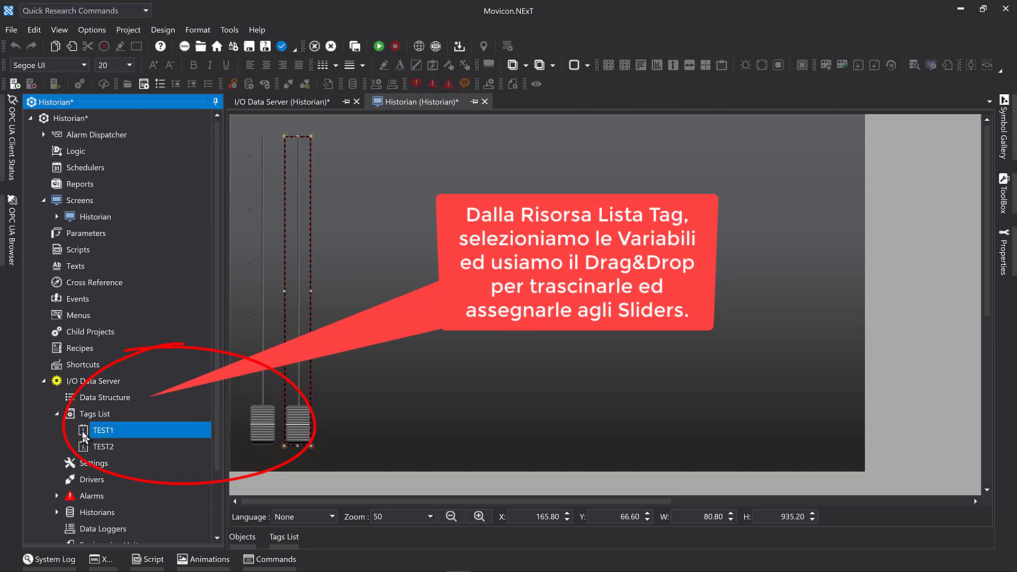
pyautogui.moveTo(84, 436); pyautogui.dragTo(261, 419)
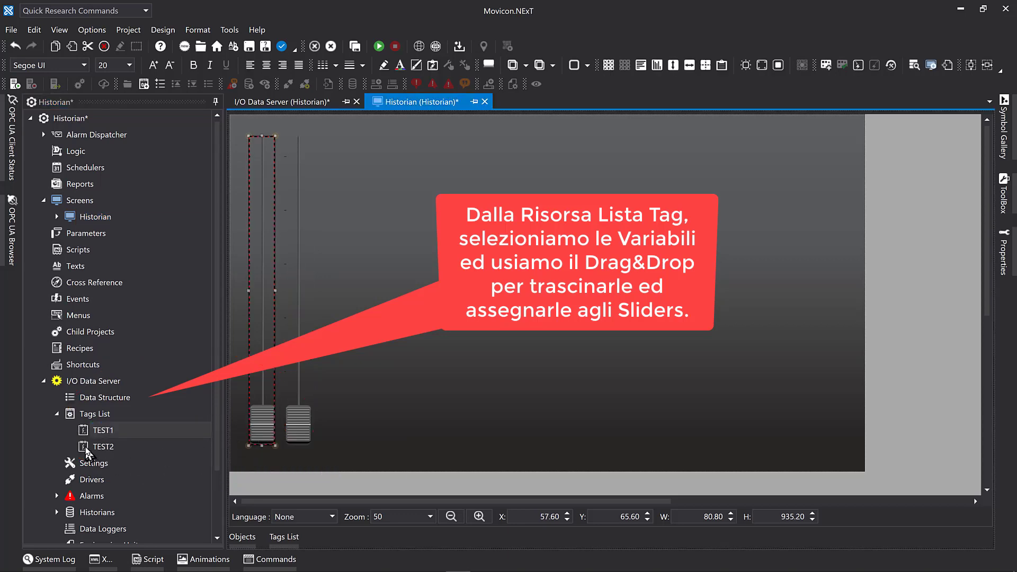
pyautogui.click(87, 448)
pyautogui.moveTo(87, 447); pyautogui.dragTo(295, 425)
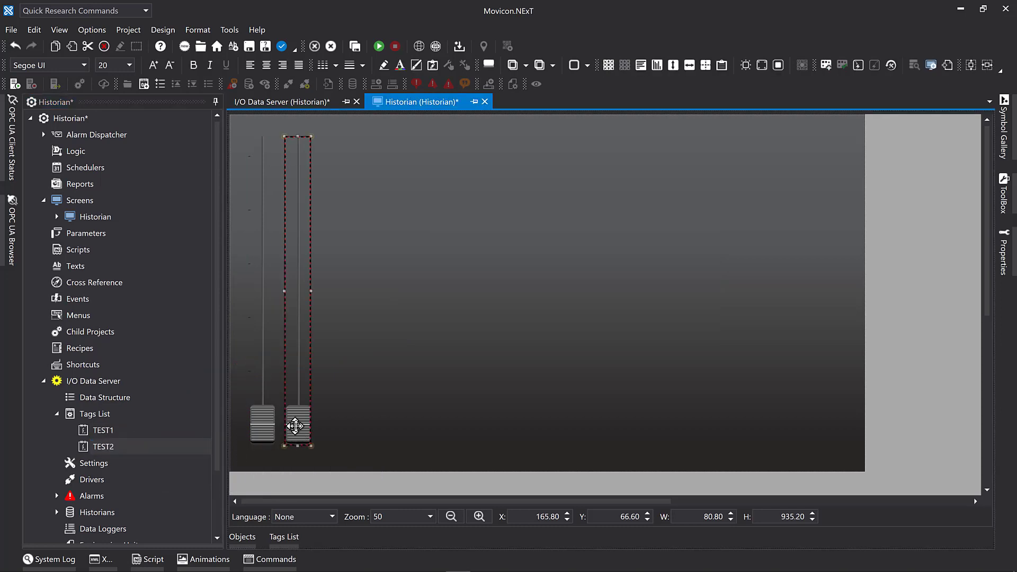
# - Insert a Trend Data Analysis object about 1453 wide and 934 high beside the two sliders, at about X 402, Y 64
pyautogui.click(325, 432)
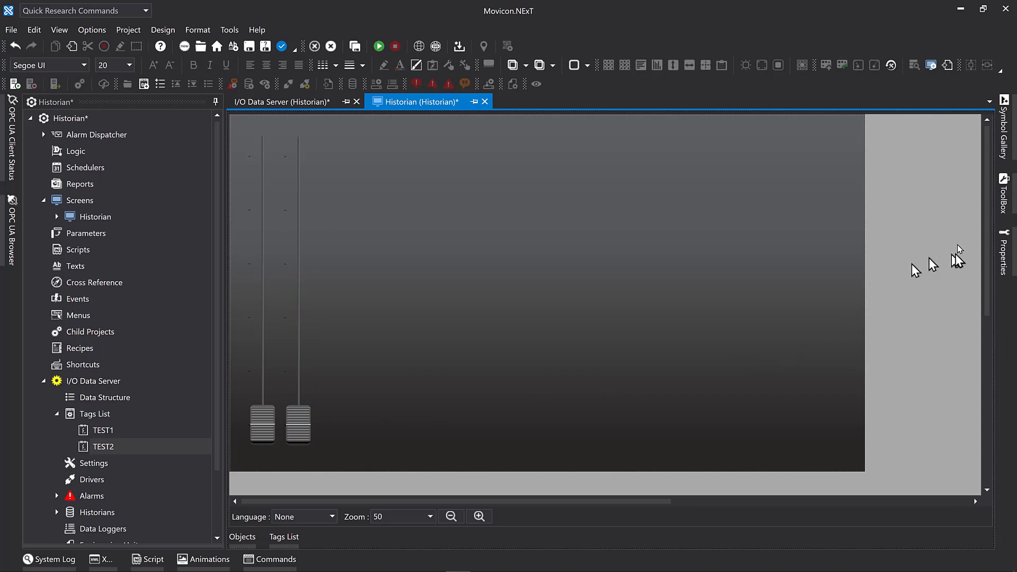
pyautogui.click(1003, 193)
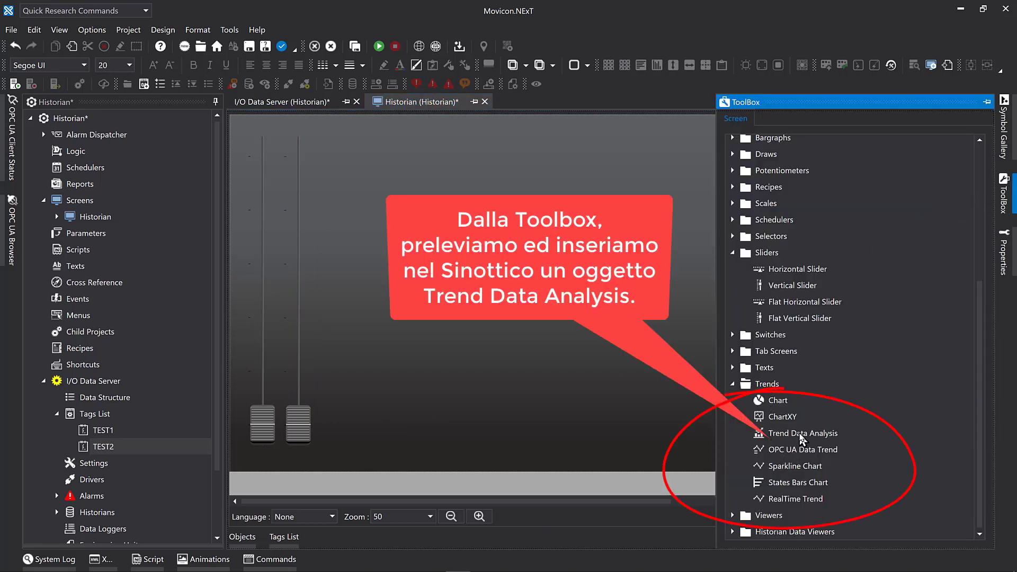
pyautogui.click(801, 434)
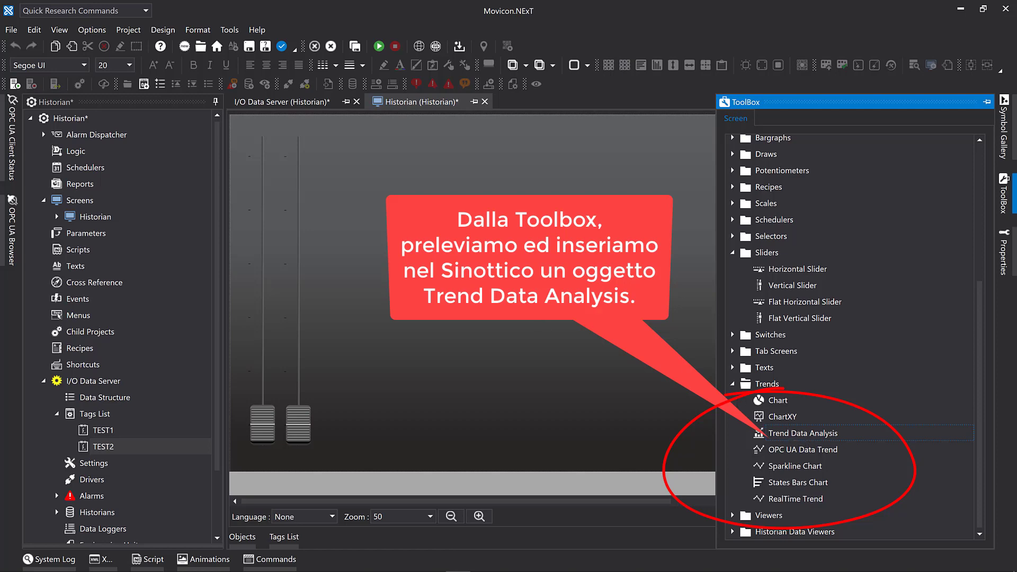
pyautogui.moveTo(801, 433); pyautogui.dragTo(402, 160)
pyautogui.moveTo(494, 234); pyautogui.dragTo(843, 445)
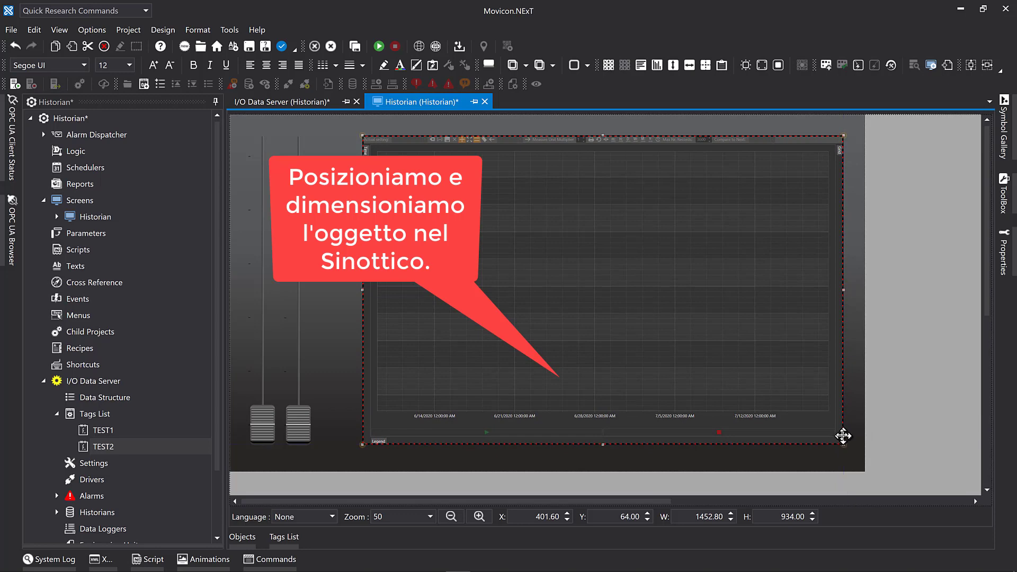
# - Add a pen in the trend's object configuration with green colour #FF00F600 and variable TEST1, and expand its row of additional properties
pyautogui.click(1003, 259)
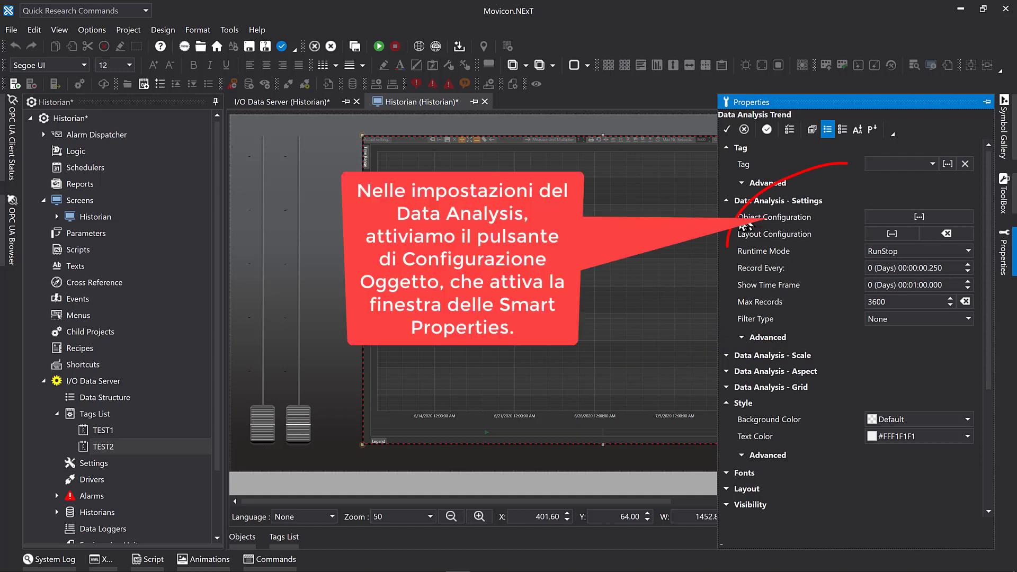
pyautogui.click(915, 221)
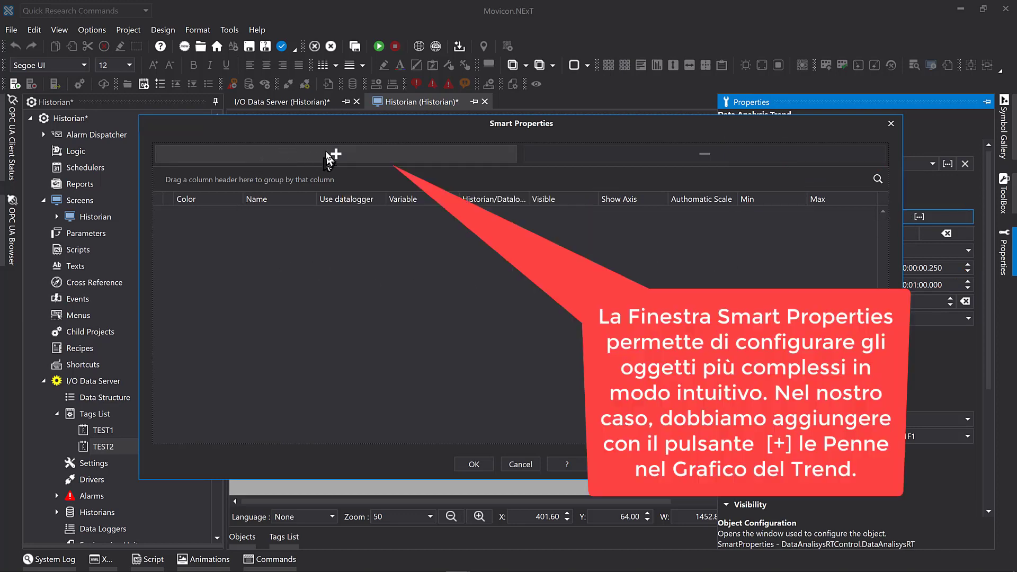
pyautogui.click(334, 154)
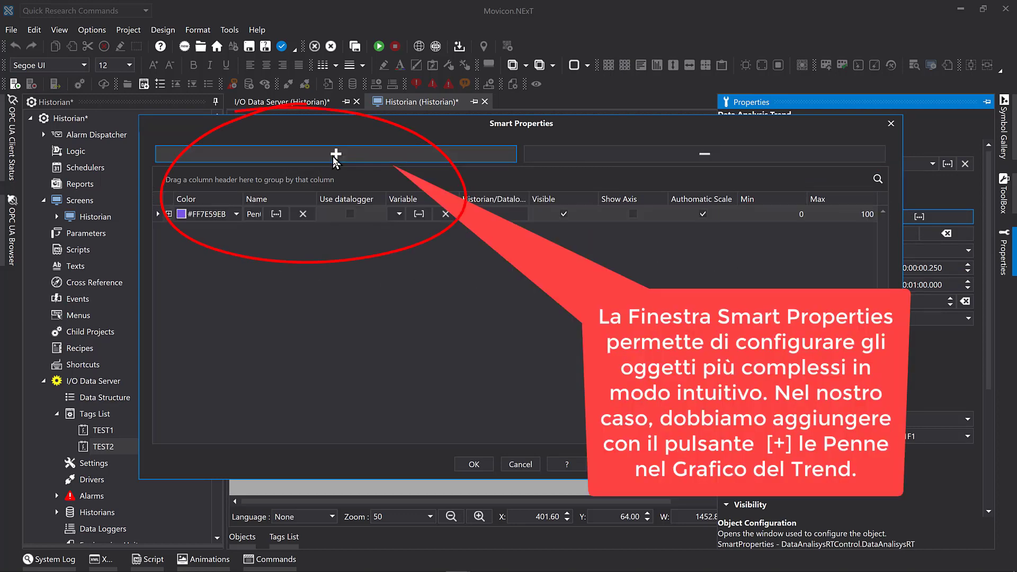
pyautogui.click(236, 213)
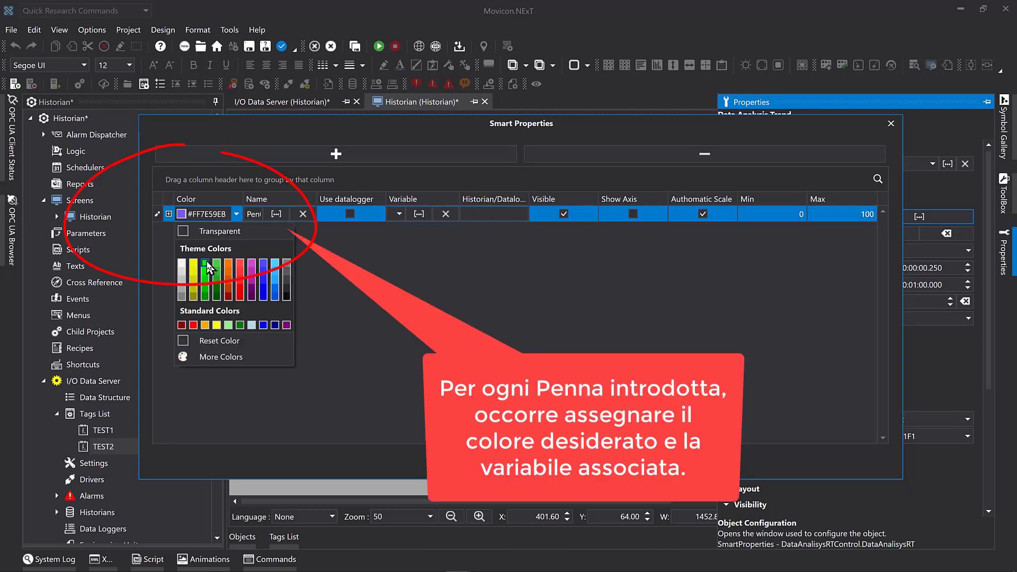
pyautogui.click(208, 265)
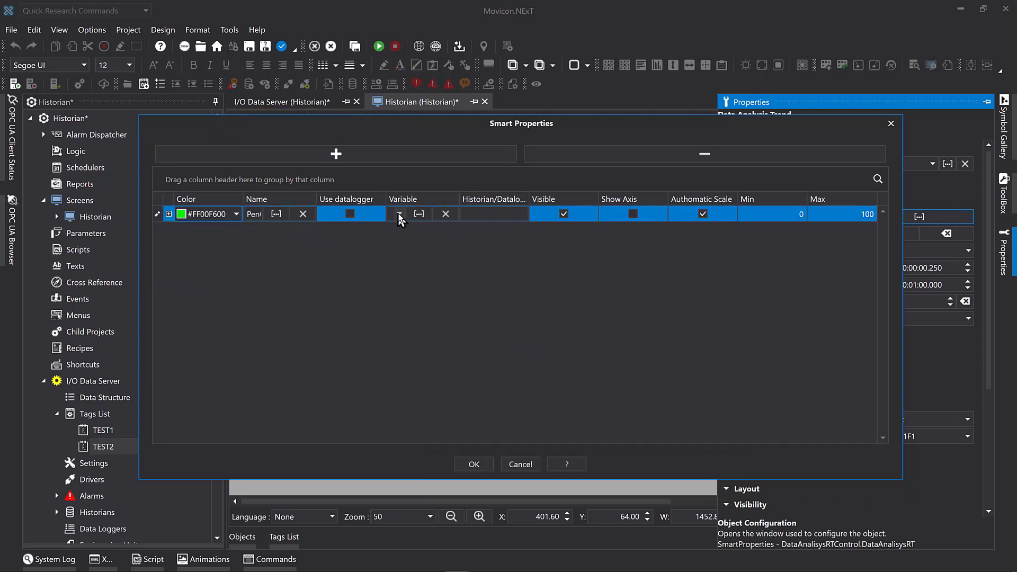
pyautogui.click(398, 214)
pyautogui.click(405, 237)
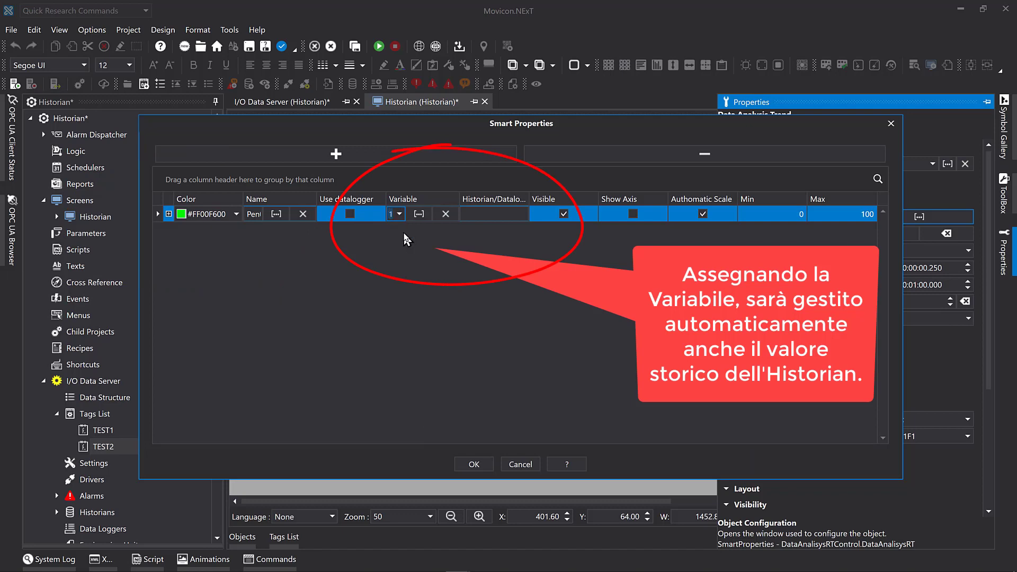
pyautogui.click(169, 214)
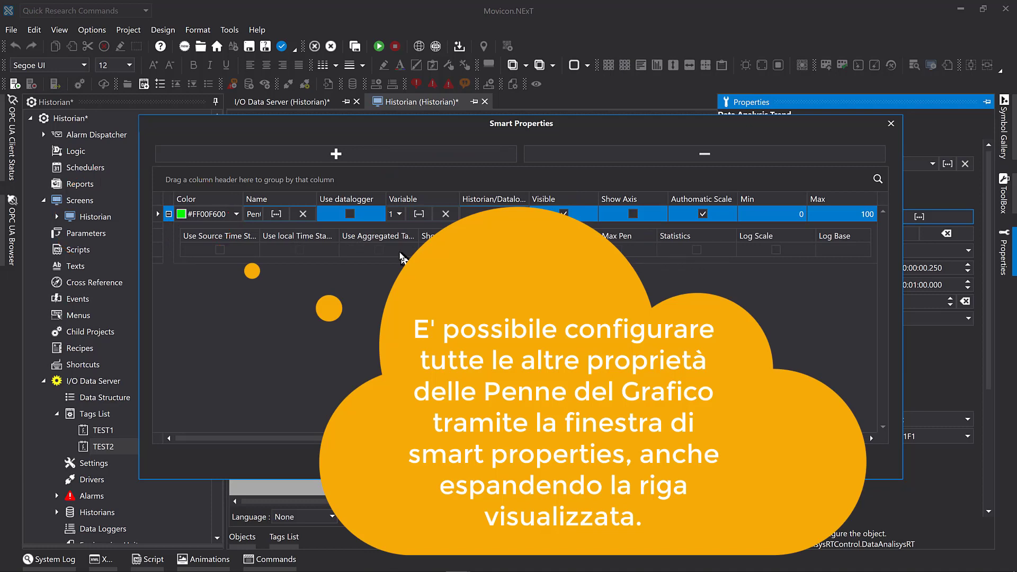
# - Add a second pen with red colour #FFFF4B4B and variable TEST2, and confirm the trend's pen configuration
pyautogui.click(374, 155)
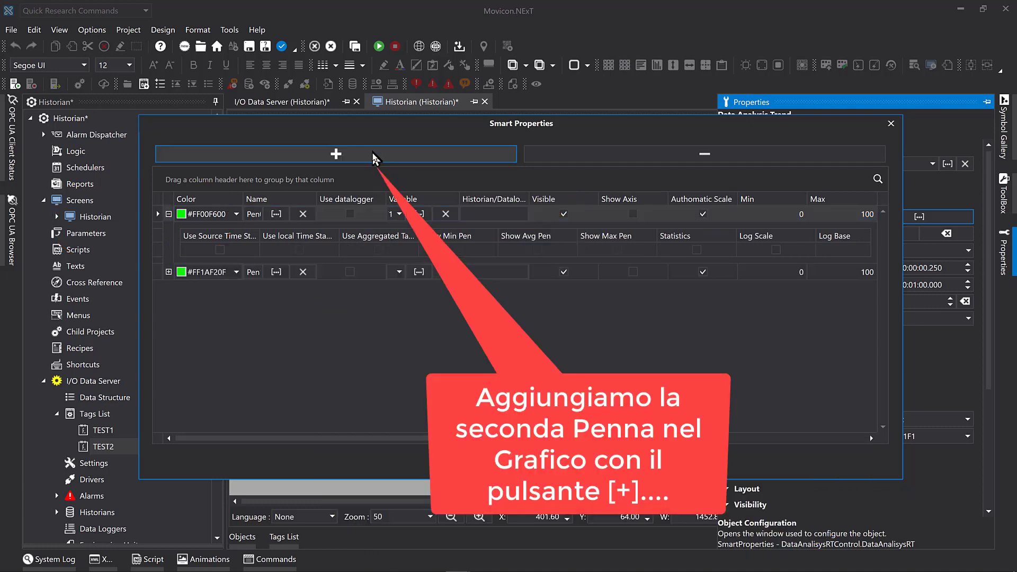
pyautogui.click(236, 272)
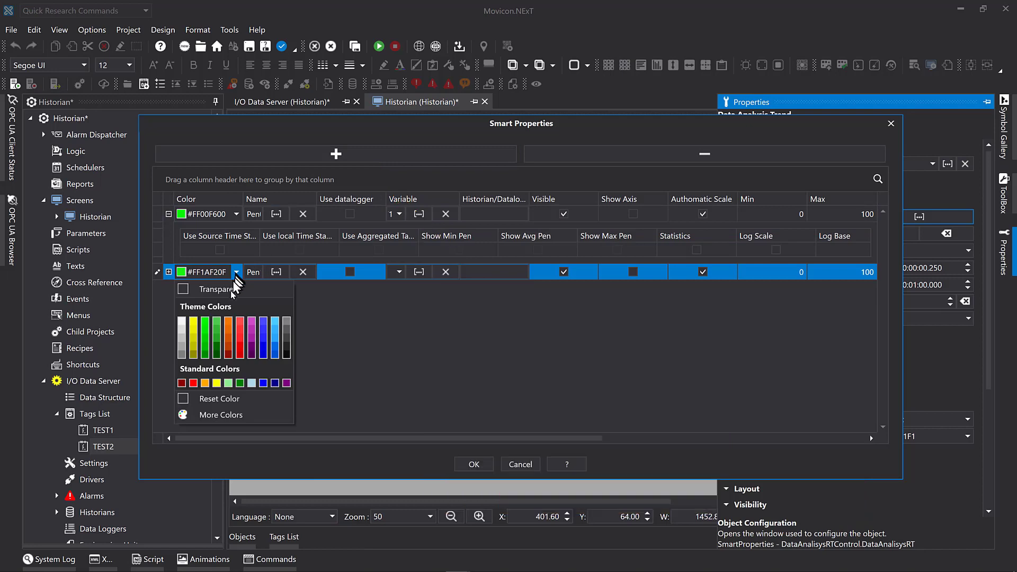
pyautogui.click(241, 329)
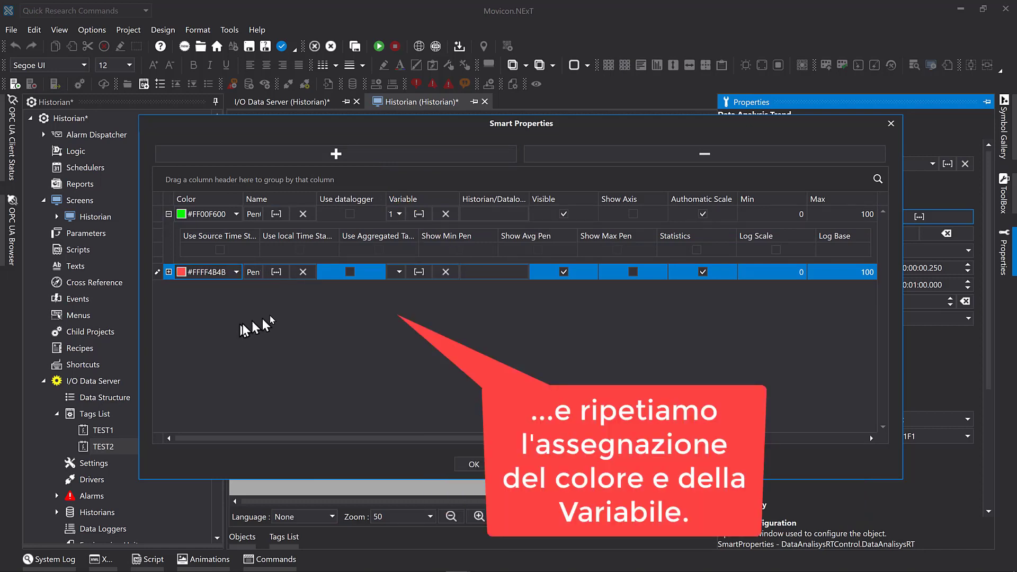
pyautogui.click(398, 272)
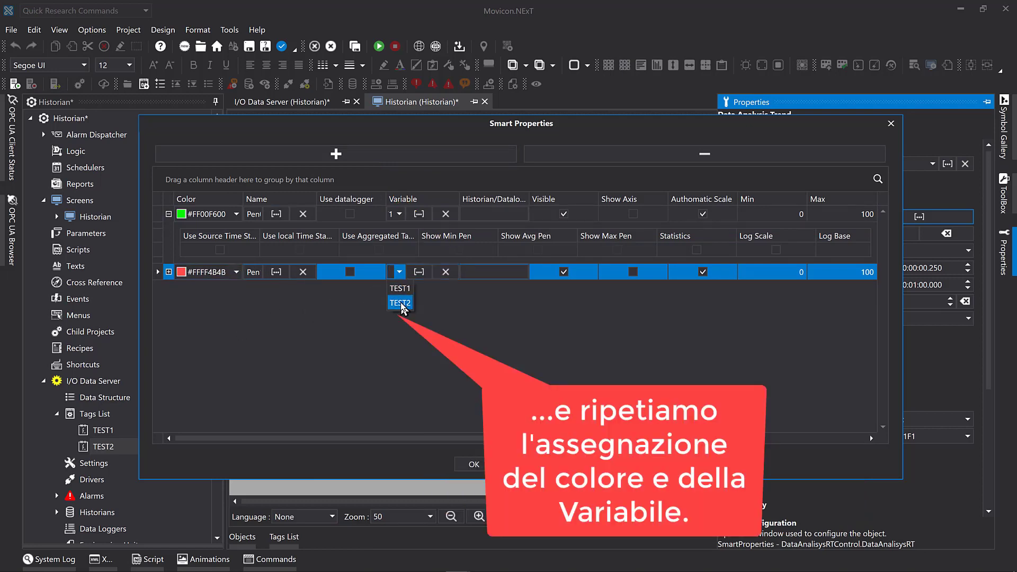
pyautogui.click(400, 303)
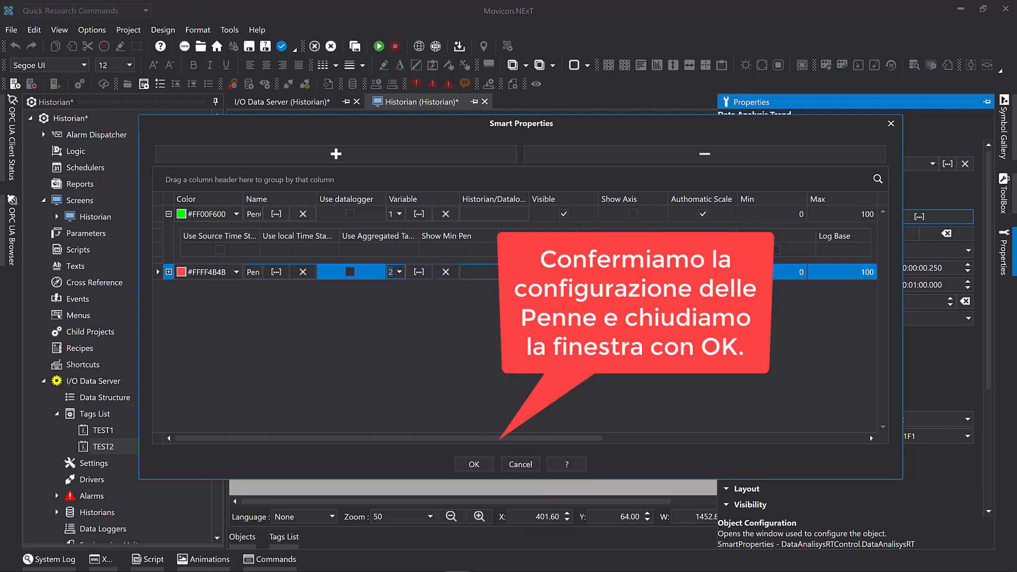
pyautogui.click(481, 466)
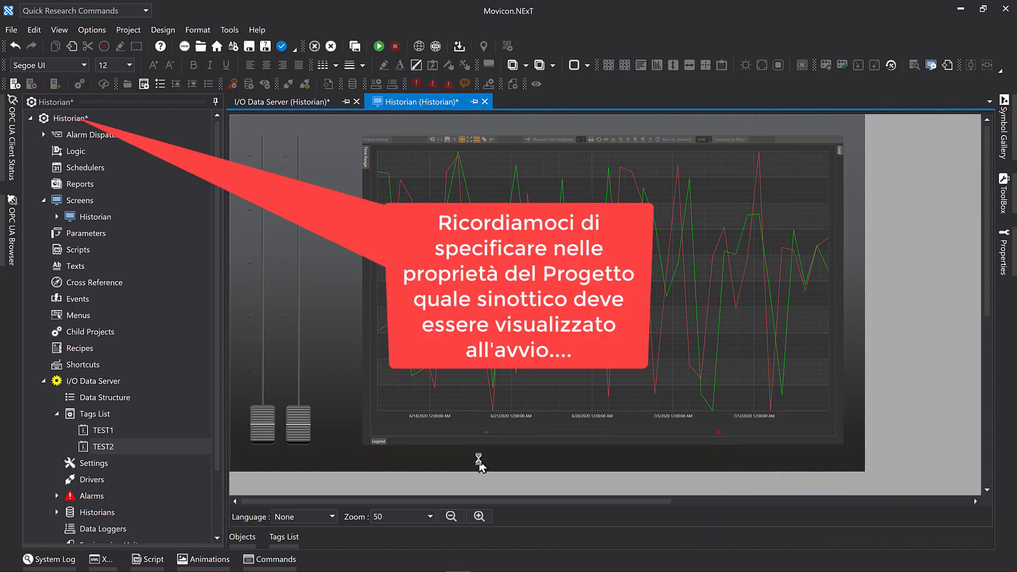
# - Set the project's Startup Page Type to MainScreen and choose the Historian screen as its startup screen
pyautogui.click(61, 119)
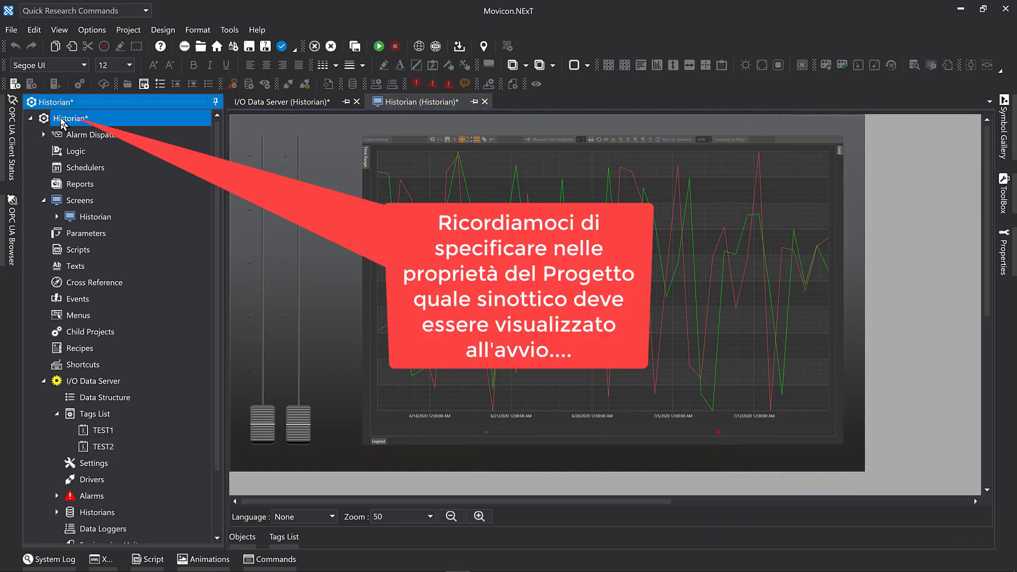
pyautogui.click(1005, 254)
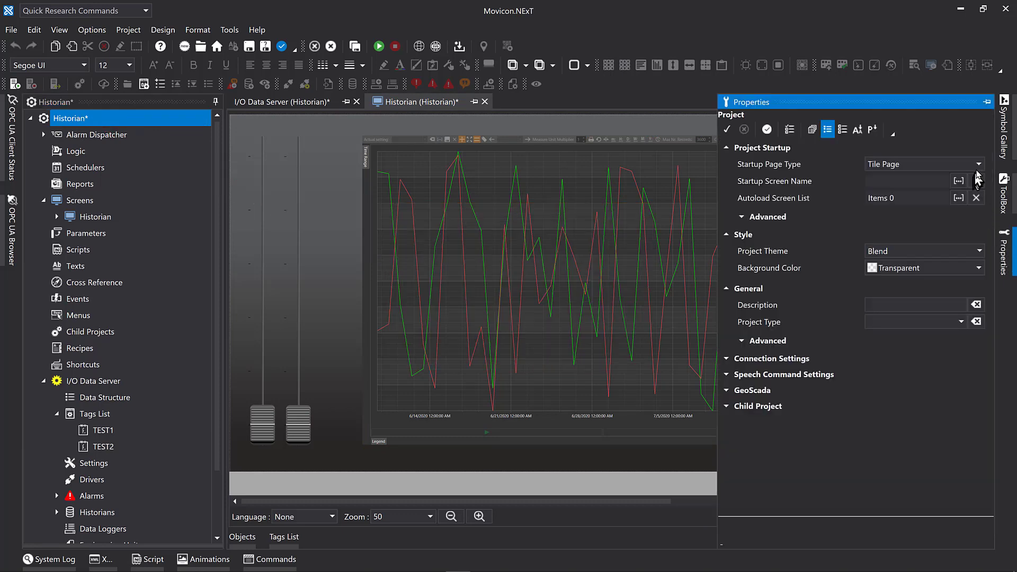
pyautogui.click(979, 165)
pyautogui.click(928, 181)
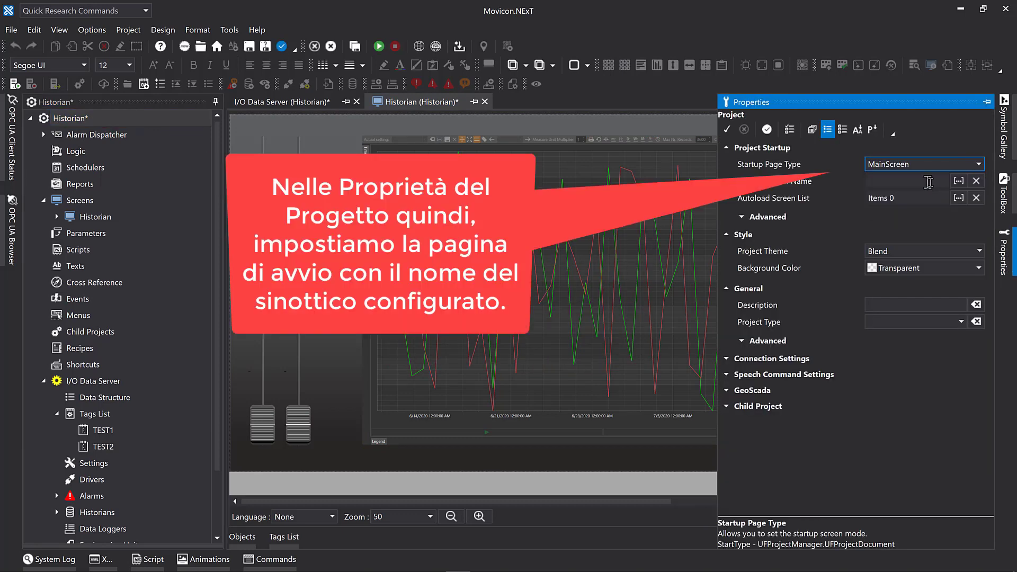
pyautogui.click(960, 182)
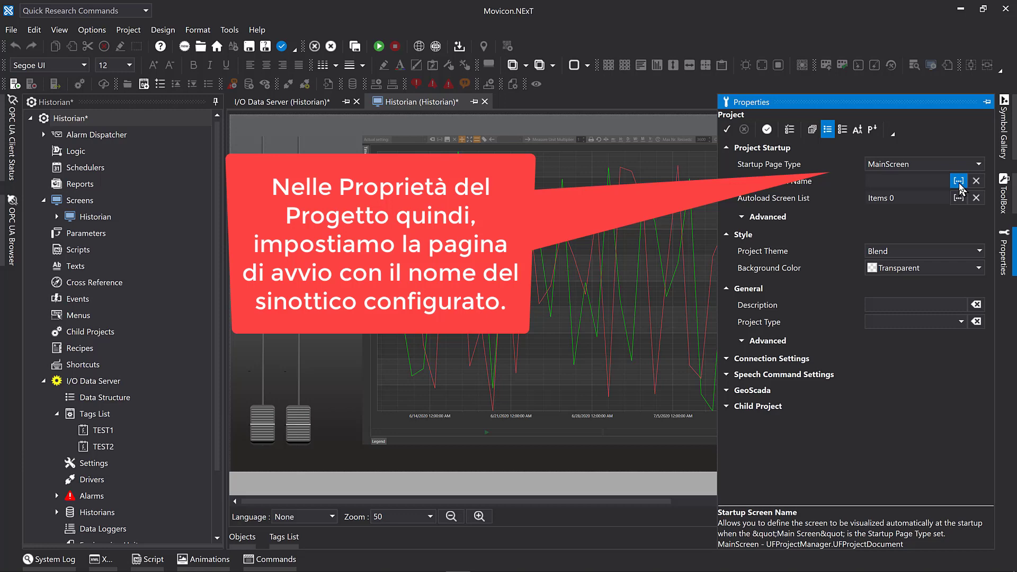
pyautogui.click(959, 181)
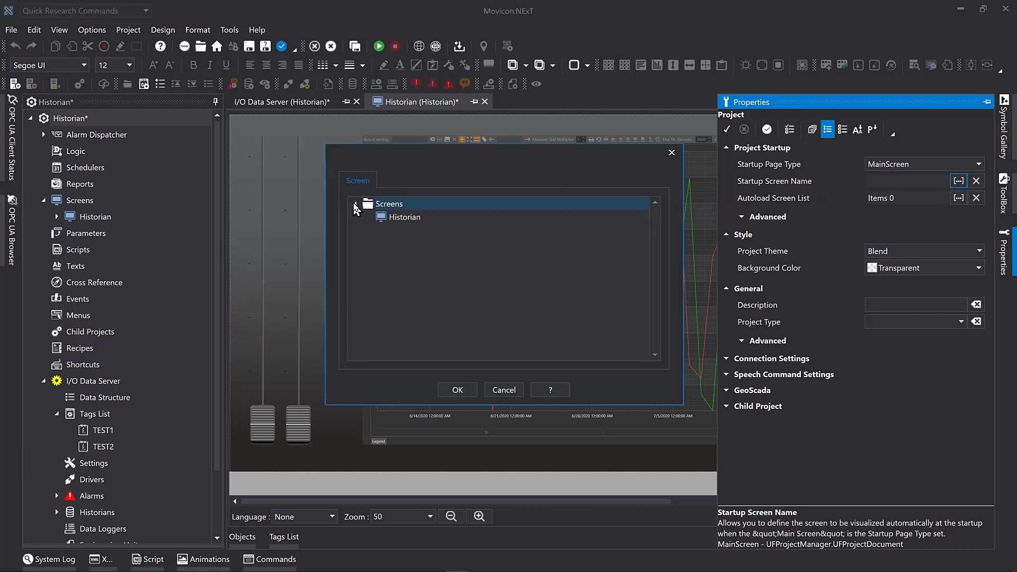
pyautogui.click(387, 219)
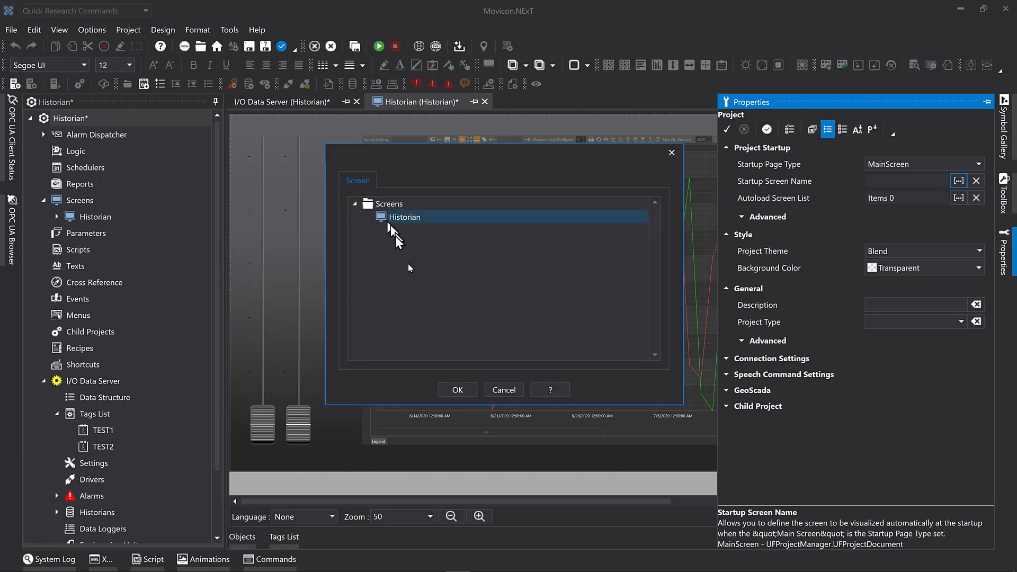
pyautogui.click(457, 391)
# - Save the whole project and start its runtime execution
pyautogui.click(340, 360)
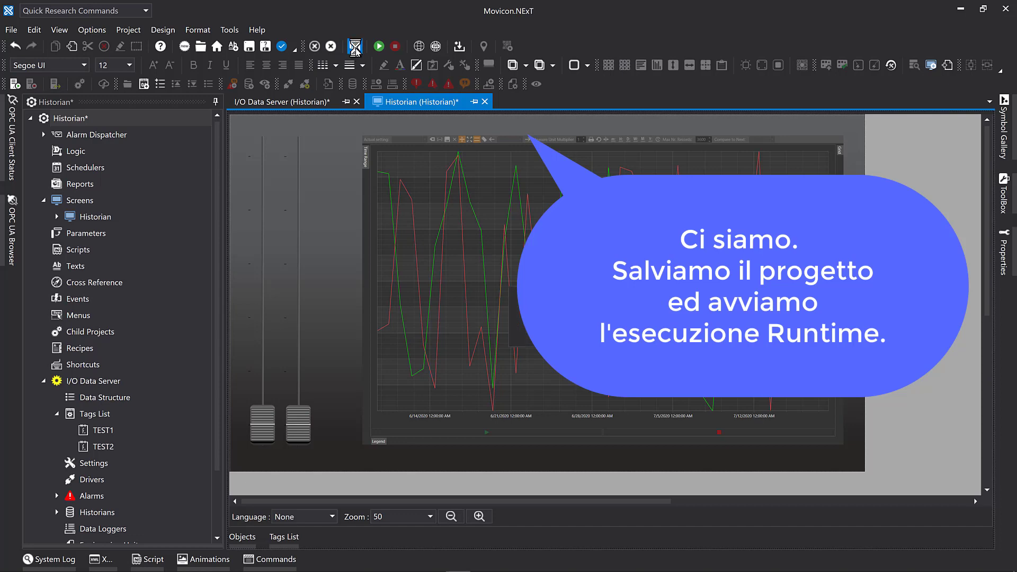
pyautogui.click(356, 47)
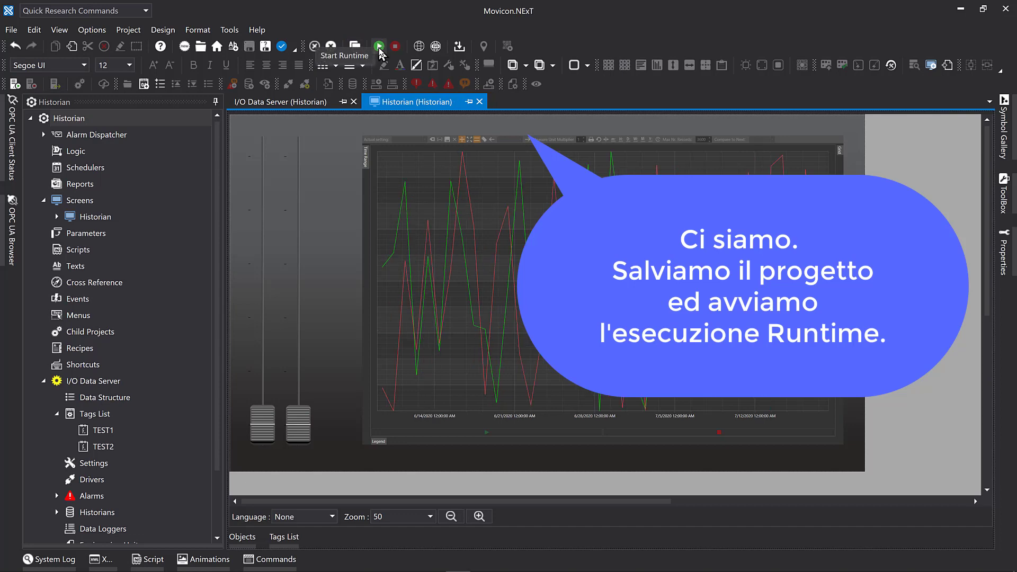
pyautogui.click(379, 48)
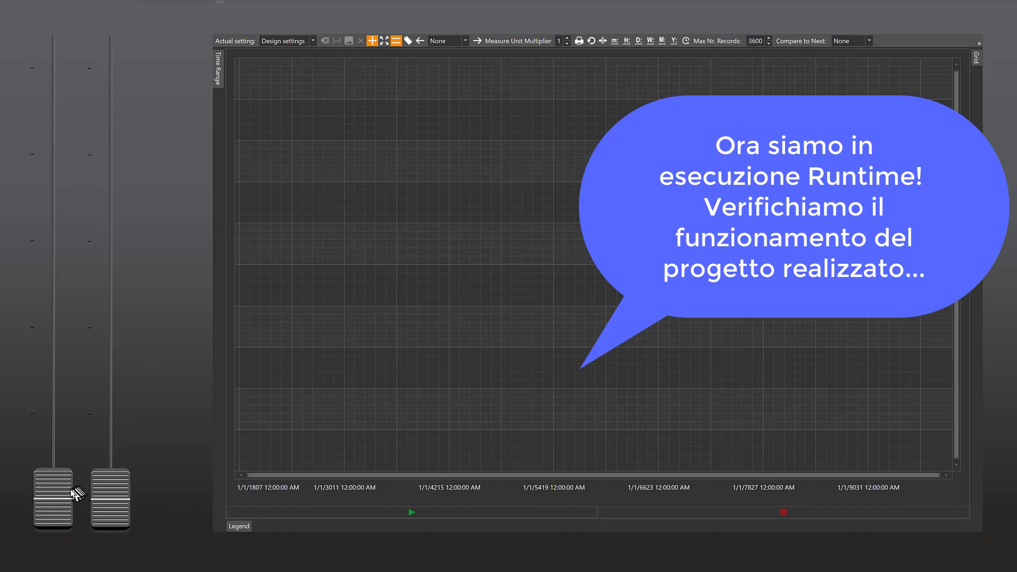
# - Start the trend's real-time display and move both sliders up and down to vary the TEST1 and TEST2 values
pyautogui.moveTo(57, 498); pyautogui.dragTo(60, 426)
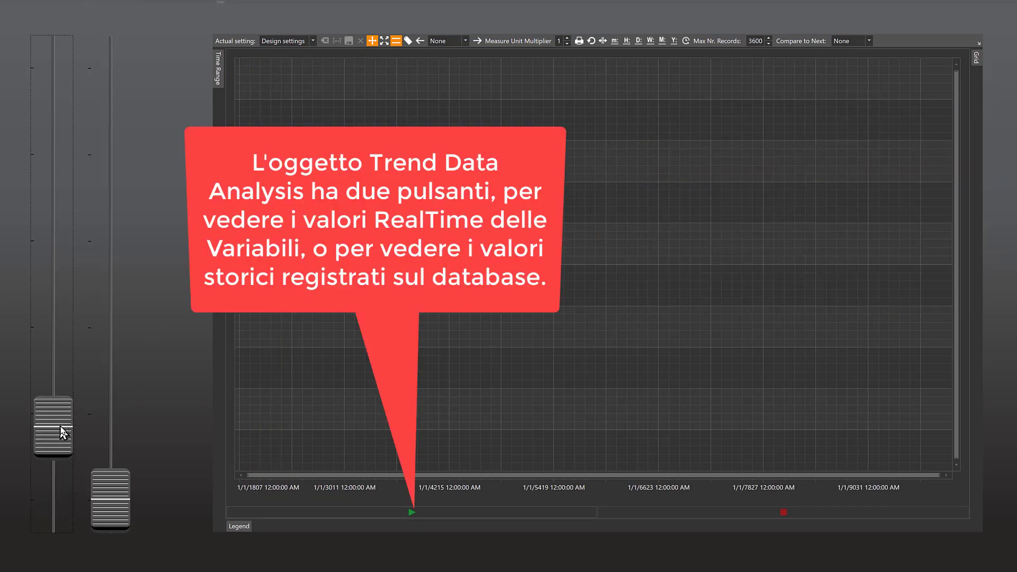
pyautogui.click(386, 513)
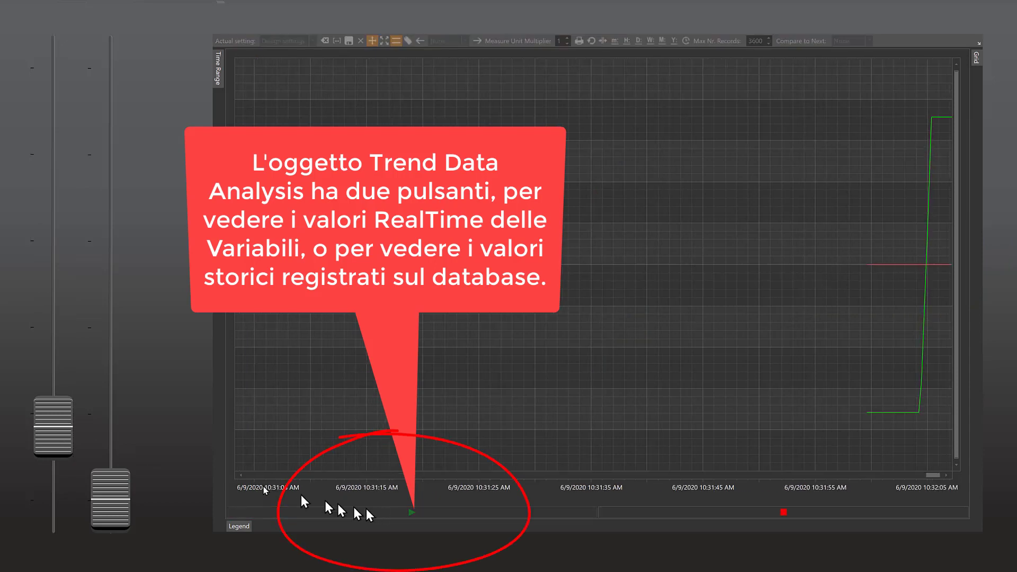
pyautogui.moveTo(114, 482)
pyautogui.mouseDown()
pyautogui.moveTo(132, 183)
pyautogui.moveTo(126, 294)
pyautogui.mouseUp()
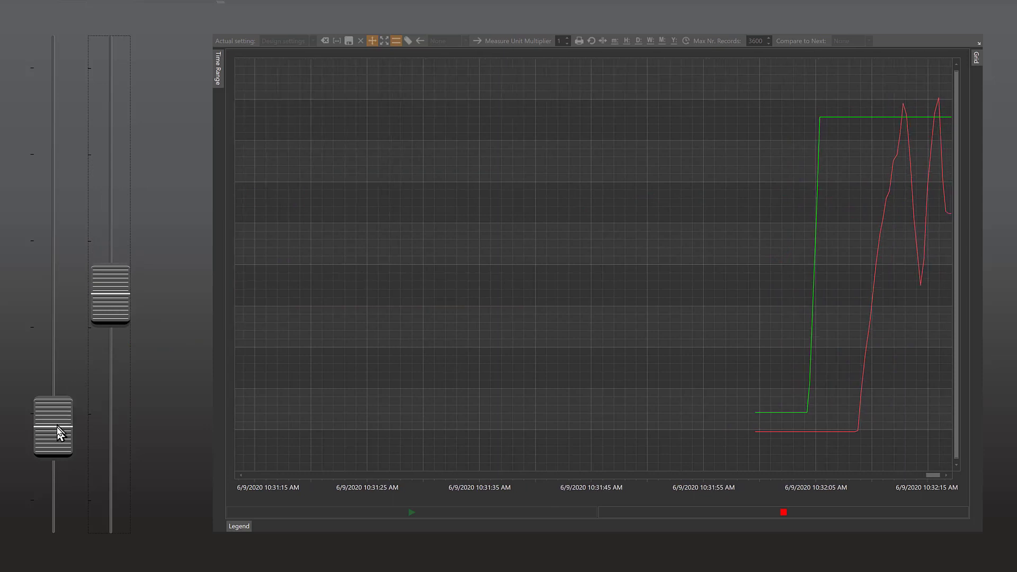
pyautogui.moveTo(62, 431); pyautogui.dragTo(53, 386)
pyautogui.moveTo(56, 316); pyautogui.dragTo(117, 172)
pyautogui.moveTo(118, 253); pyautogui.dragTo(117, 170)
pyautogui.moveTo(57, 295); pyautogui.dragTo(84, 365)
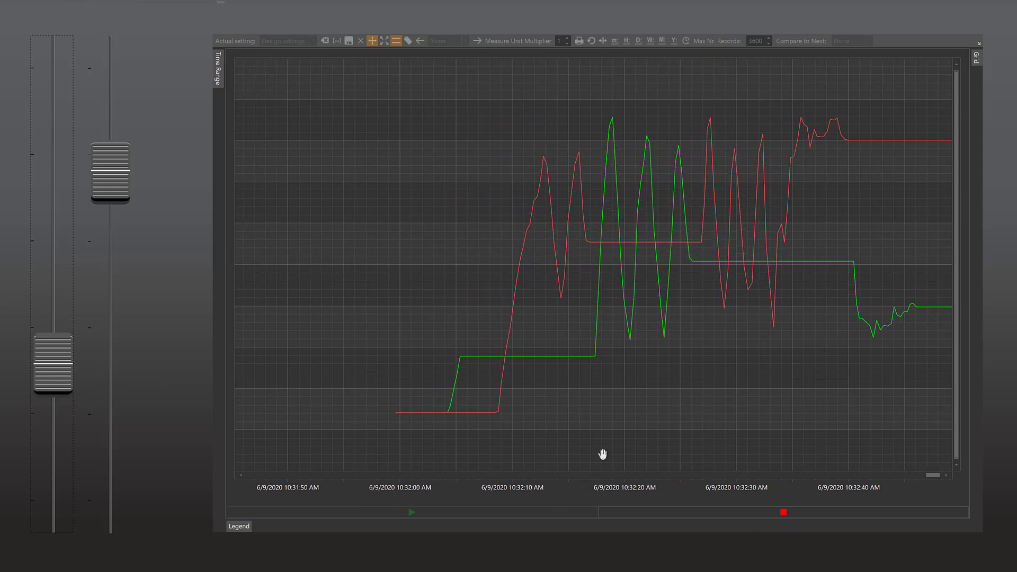
# - Pause the real-time trend to inspect the recorded data of the red and green pens, and resume the real-time display
pyautogui.click(723, 512)
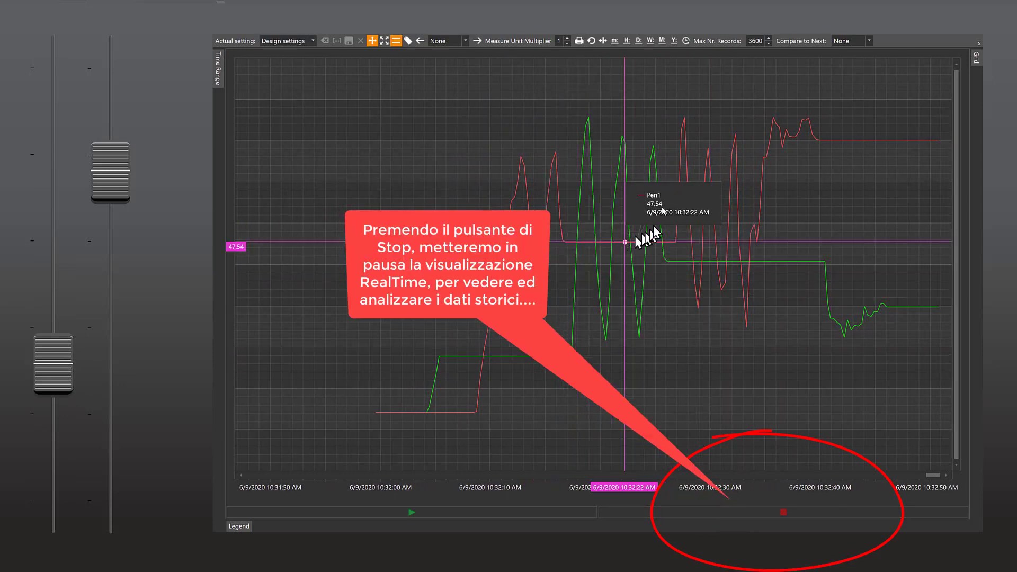
pyautogui.click(684, 121)
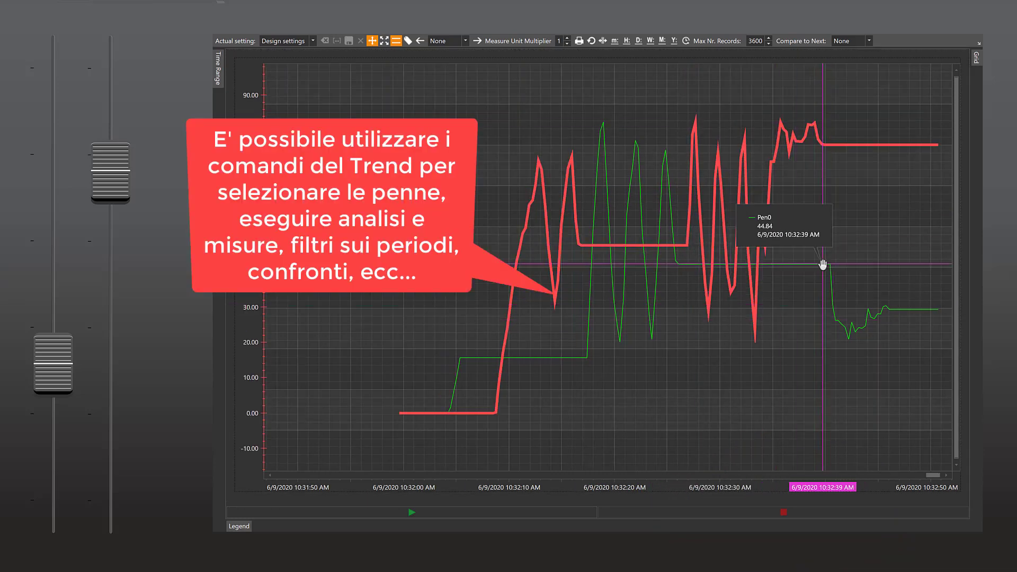
pyautogui.click(830, 270)
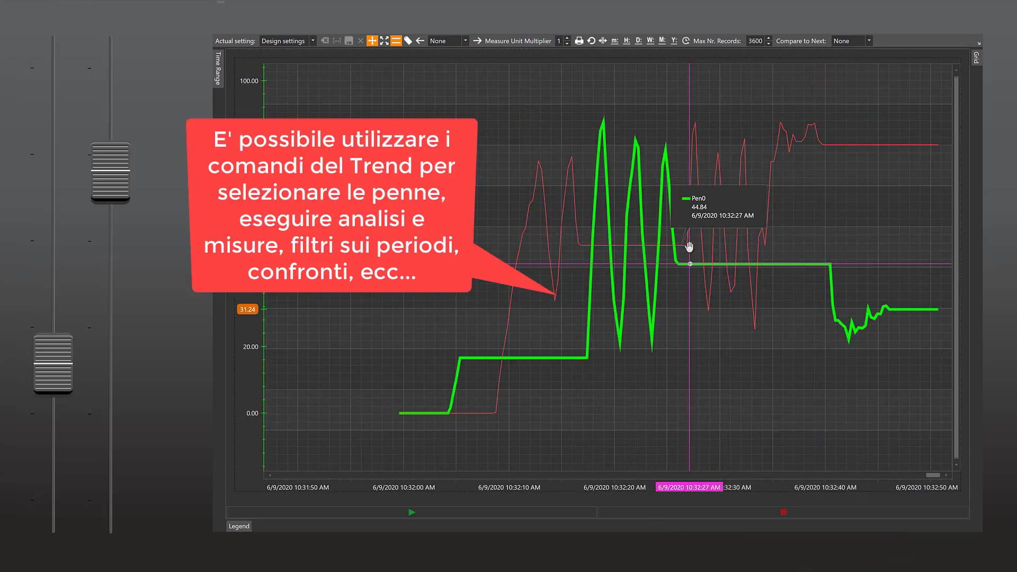
pyautogui.click(456, 358)
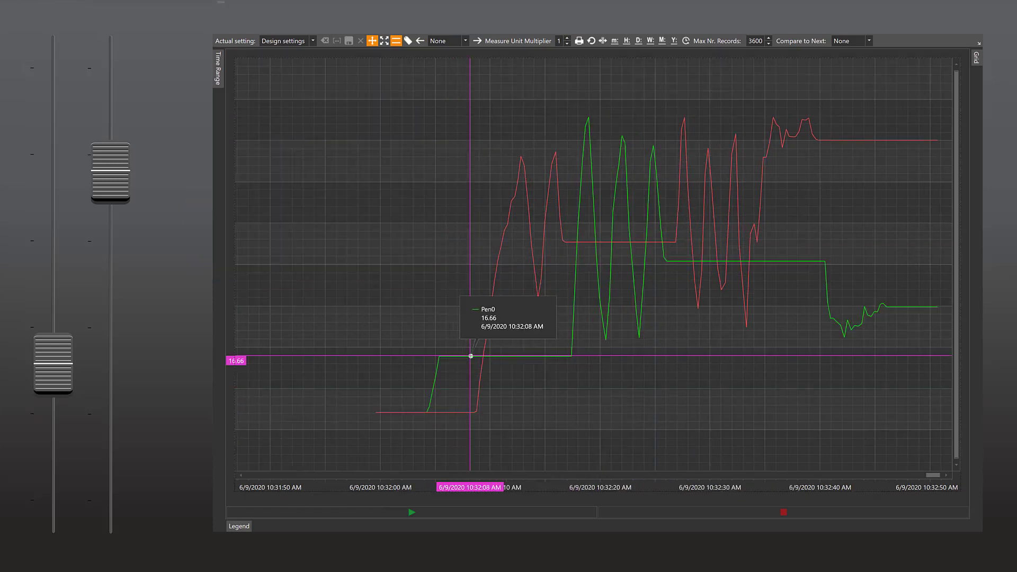
pyautogui.click(414, 509)
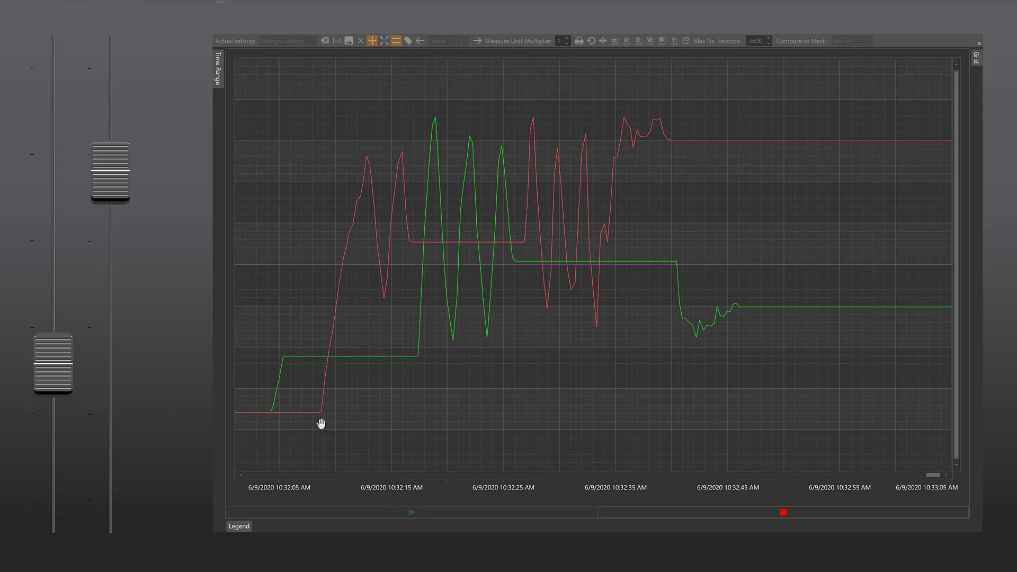
# - Lower the red pen's slider and raise the green pen's slider during real-time display, and pause the trend
pyautogui.moveTo(121, 174); pyautogui.dragTo(106, 455)
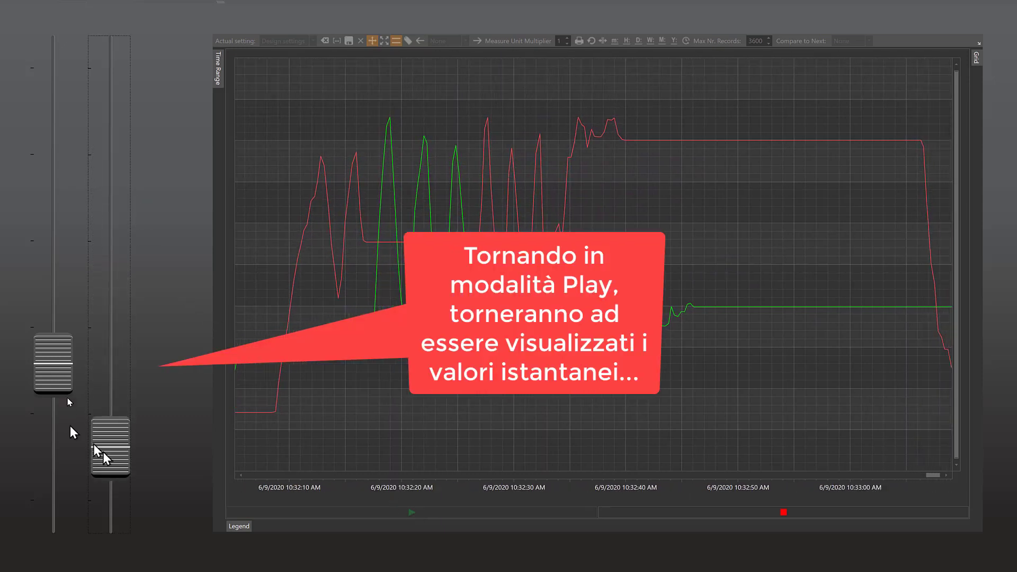
pyautogui.moveTo(69, 363); pyautogui.dragTo(68, 132)
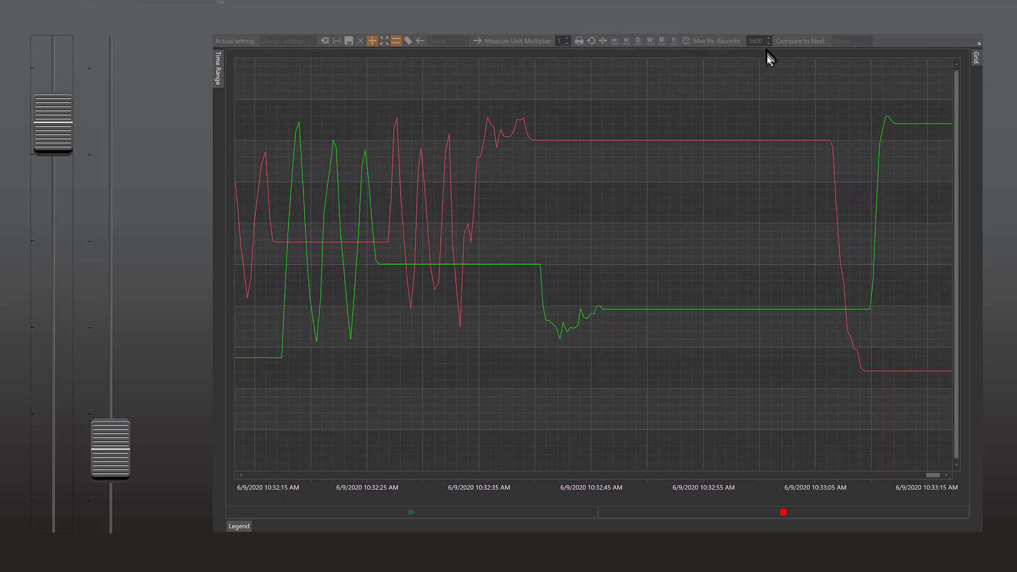
pyautogui.click(772, 514)
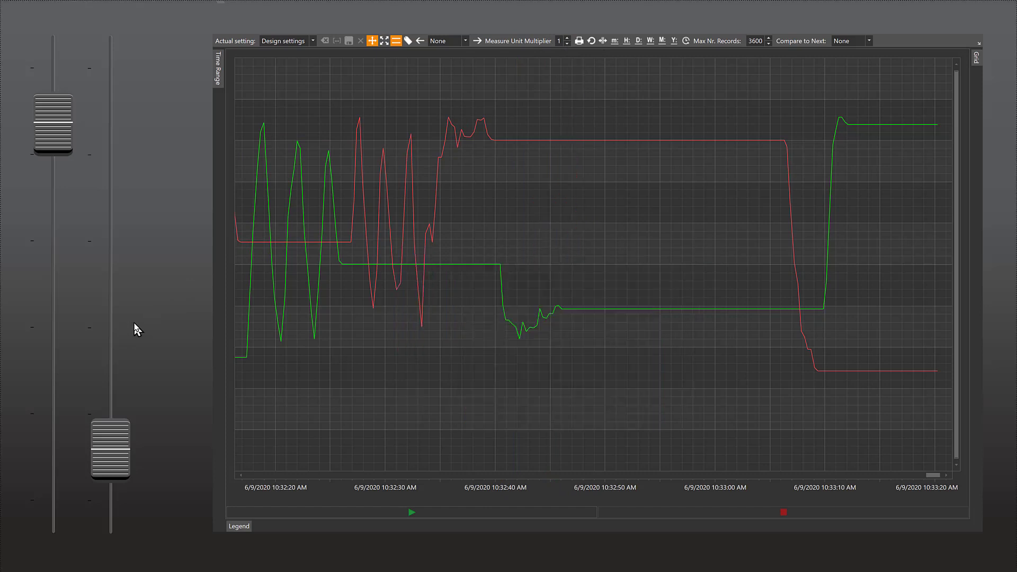
# - Run the real-time trend briefly again, and widen the time range of the stopped chart to examine older recorded data
pyautogui.click(356, 513)
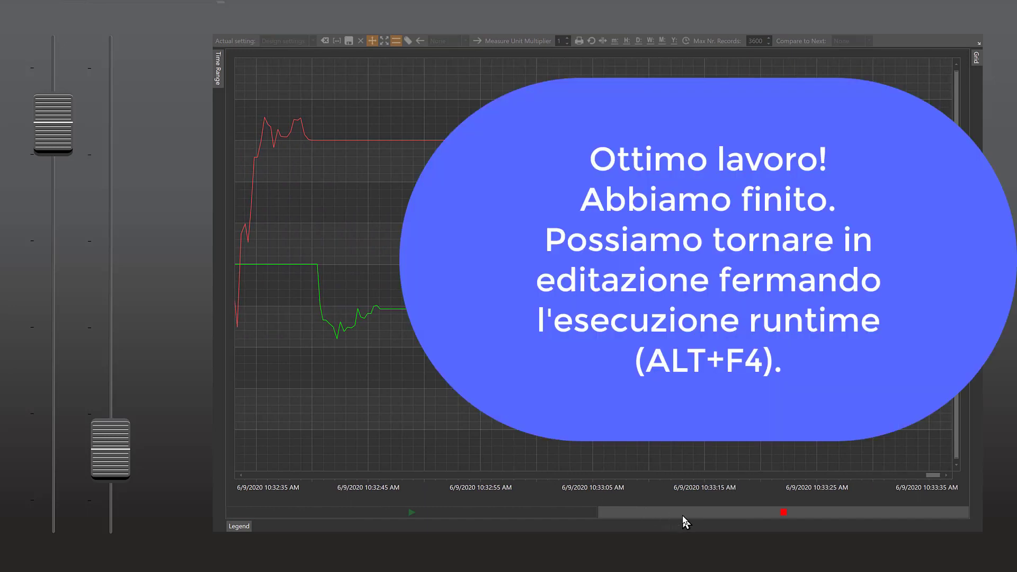
pyautogui.click(682, 514)
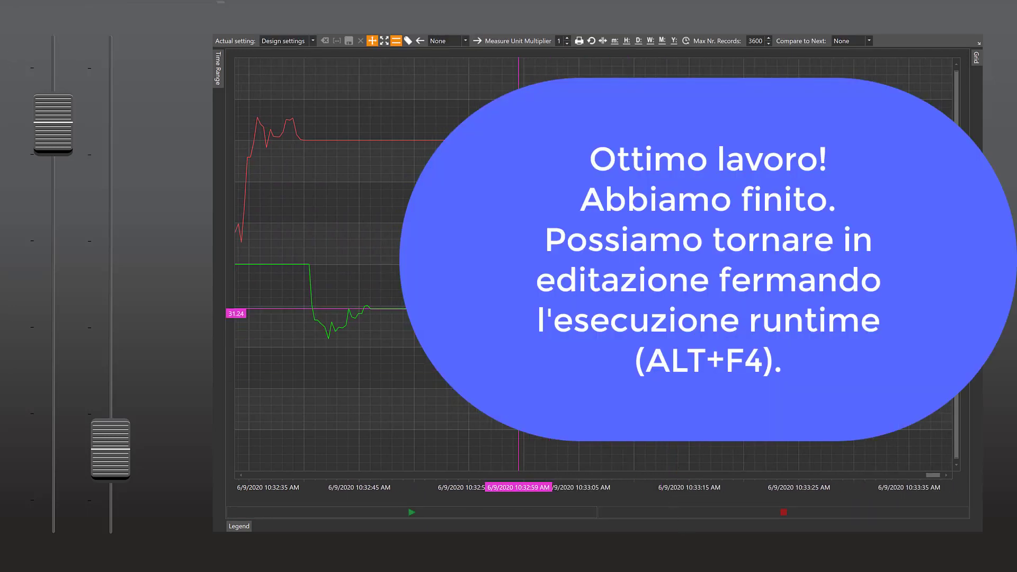
pyautogui.scroll(-2, 540, 313)
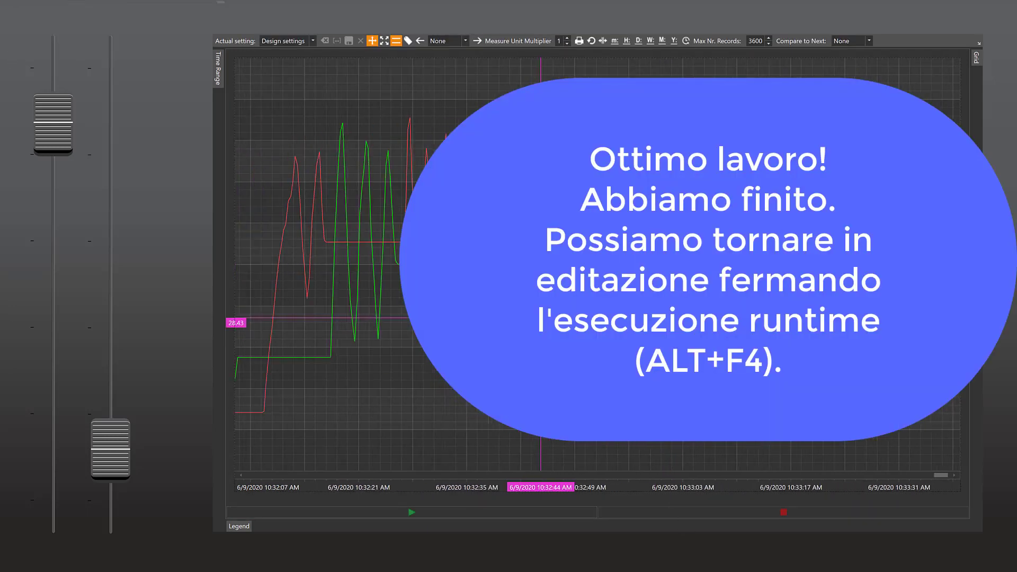